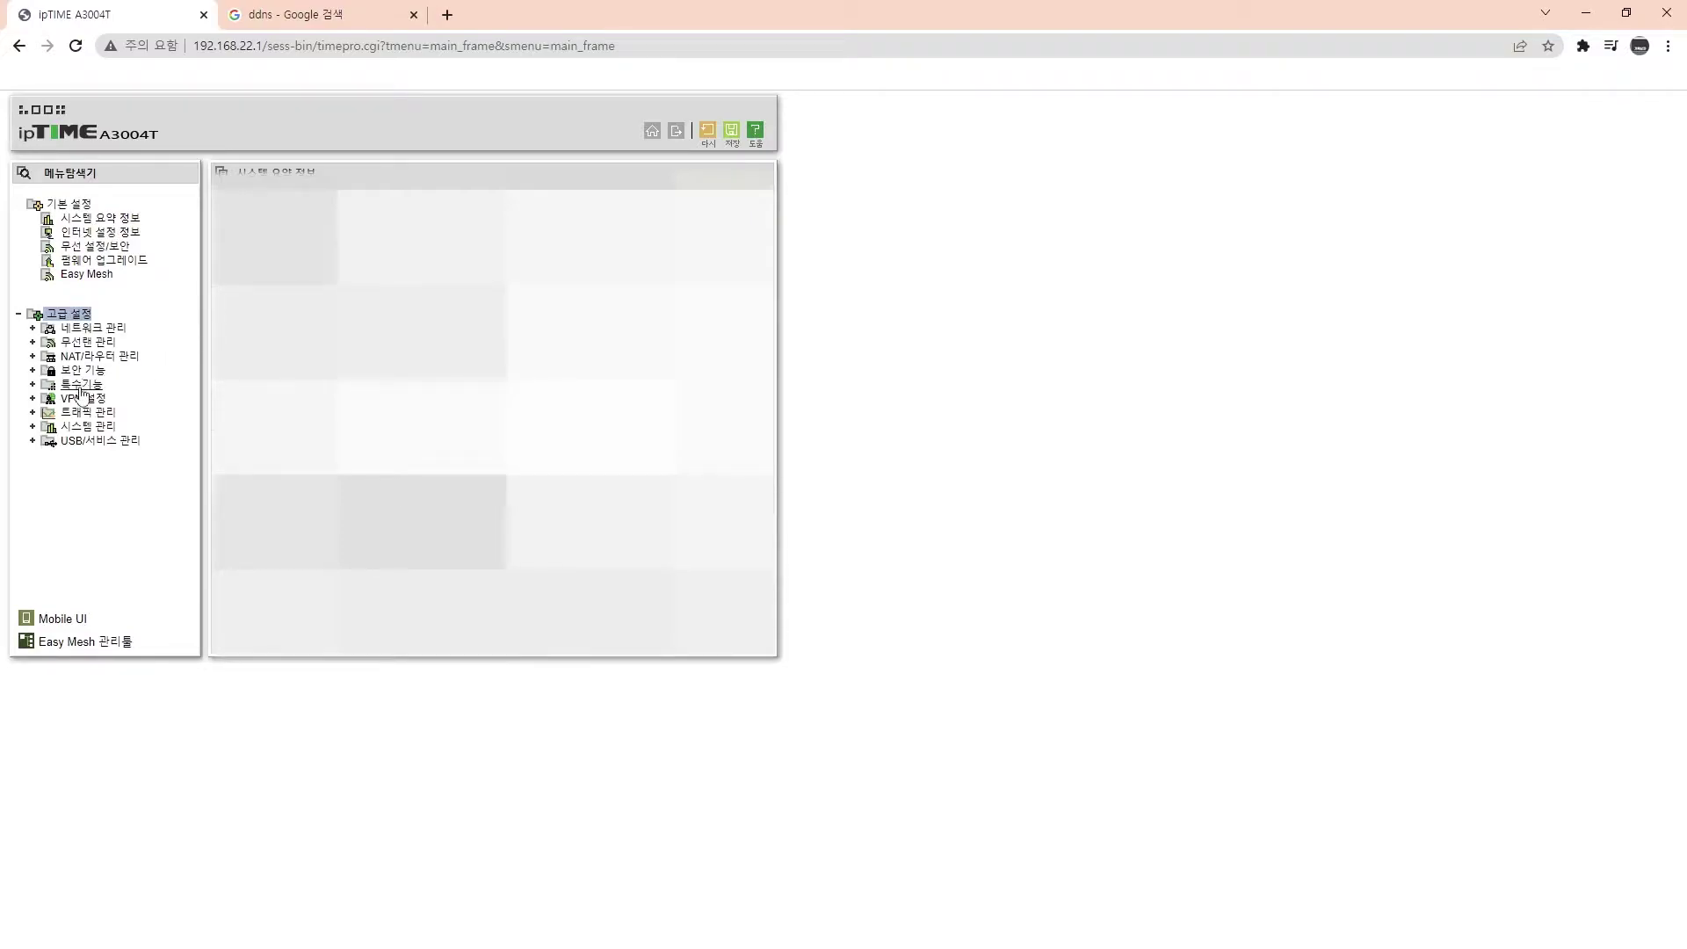
On the router's WOL 기능 page, fill in the currently connected PC's MAC address and view the list of selectable MAC addresses
click(80, 388)
click(114, 417)
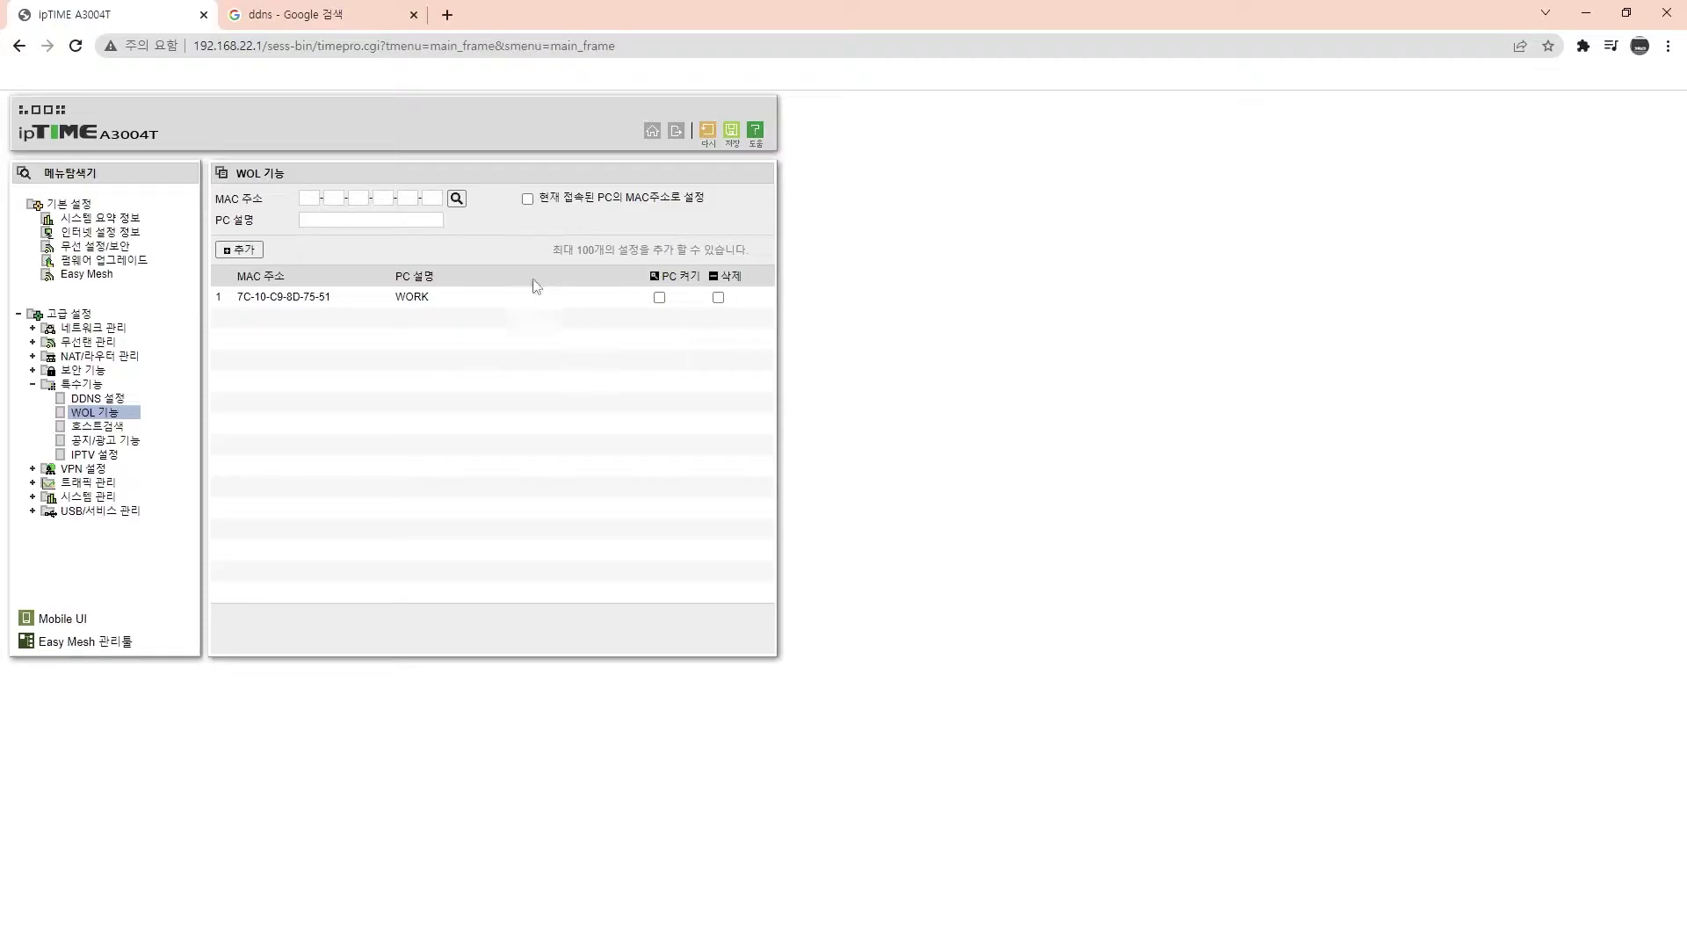
click(528, 200)
click(457, 199)
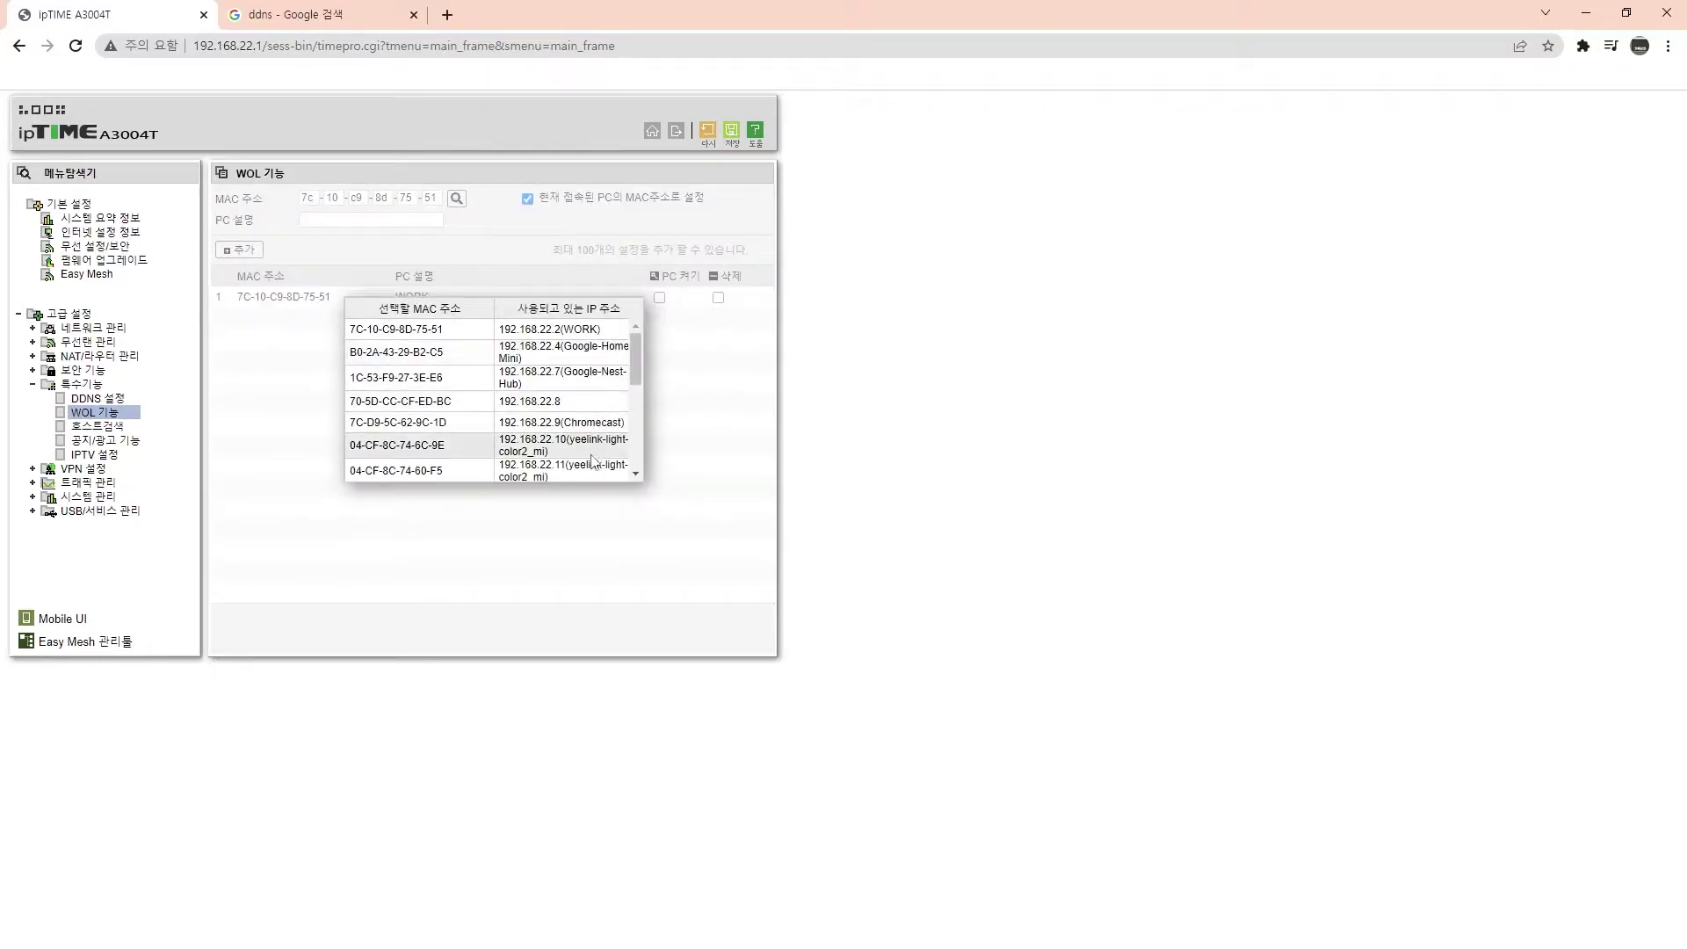
click(654, 343)
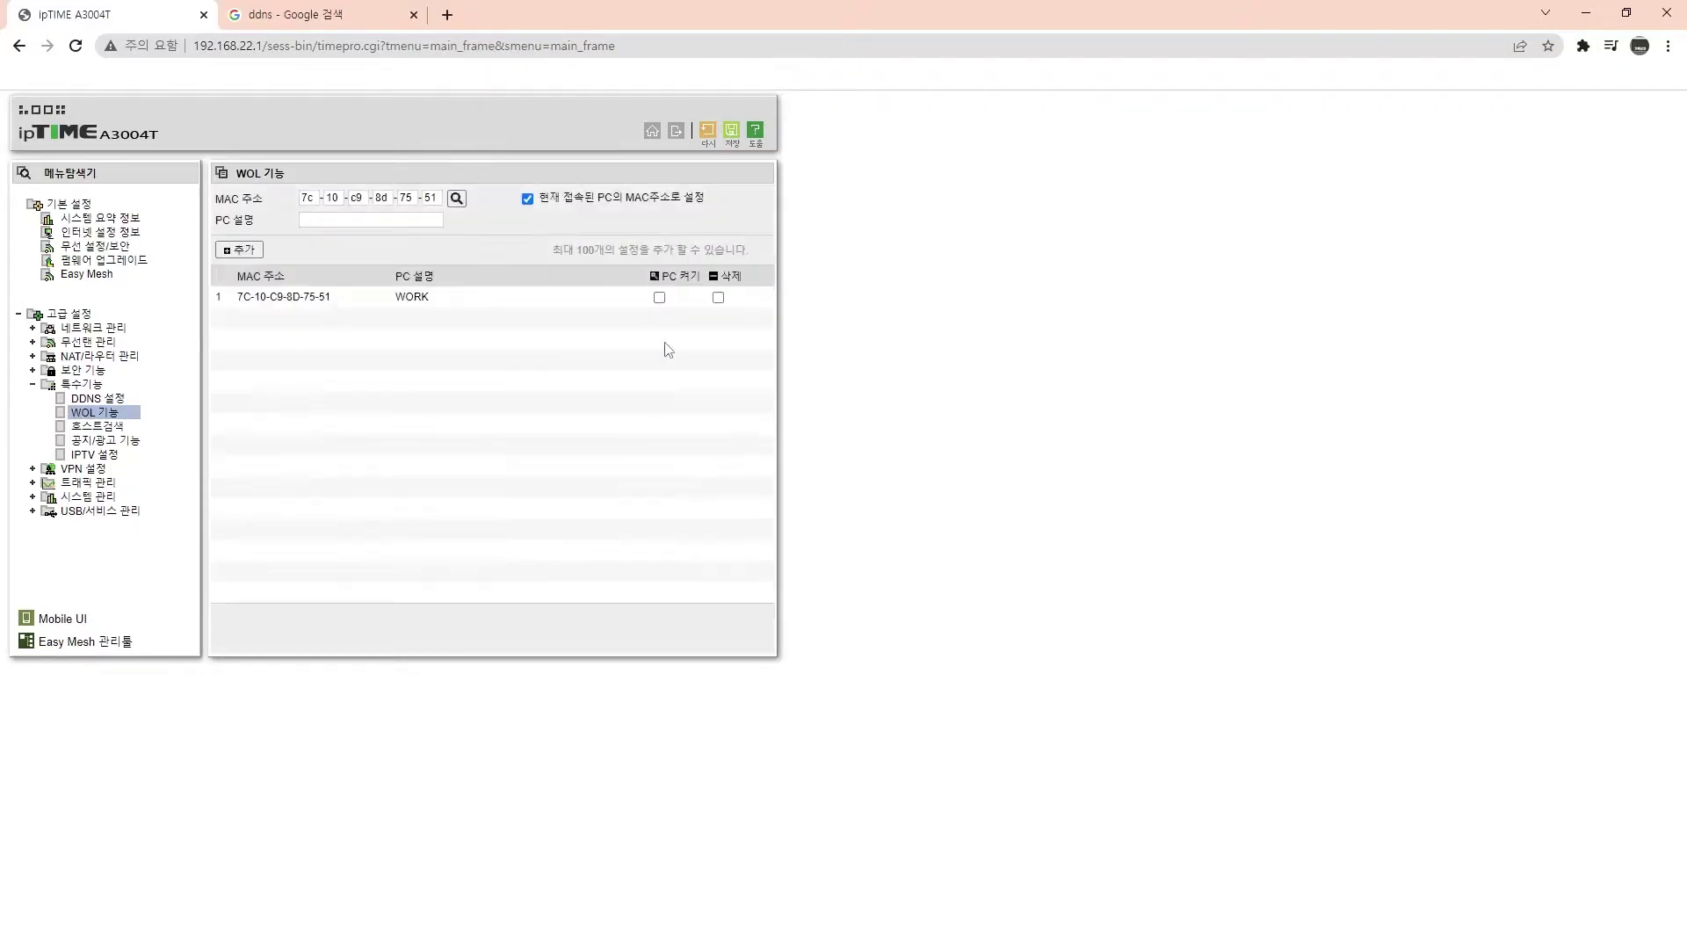
click(365, 330)
drag(241, 304, 531, 312)
click(529, 314)
Send the power-on command to the registered WORK PC and confirm it
click(657, 298)
click(675, 278)
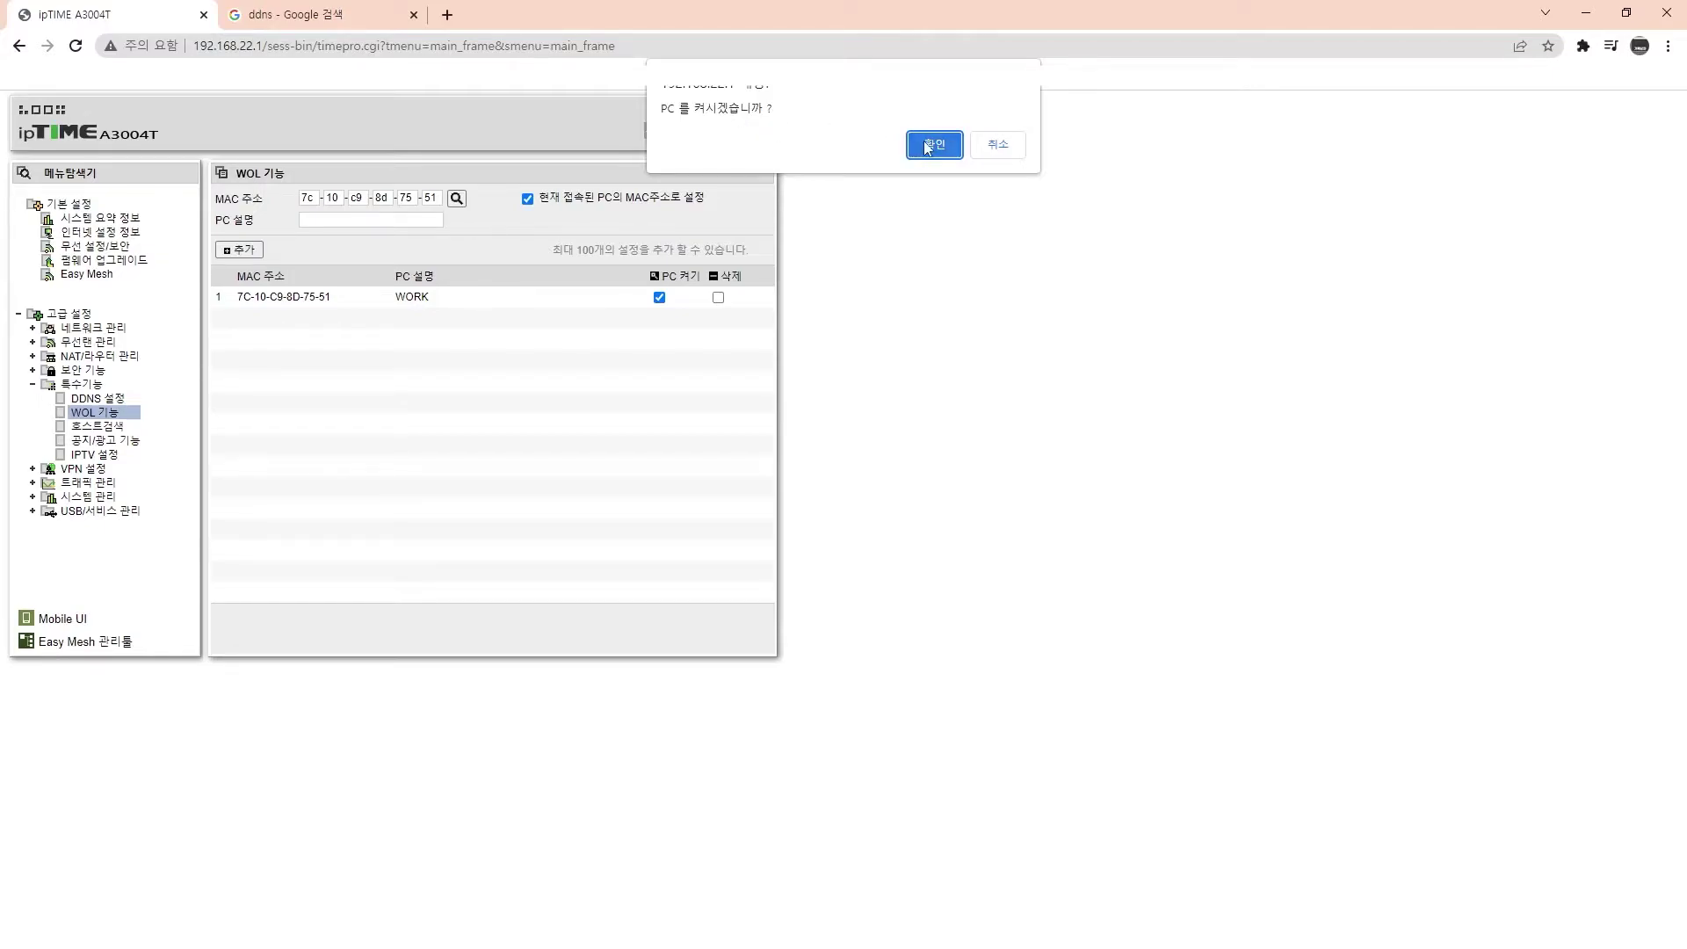
click(954, 156)
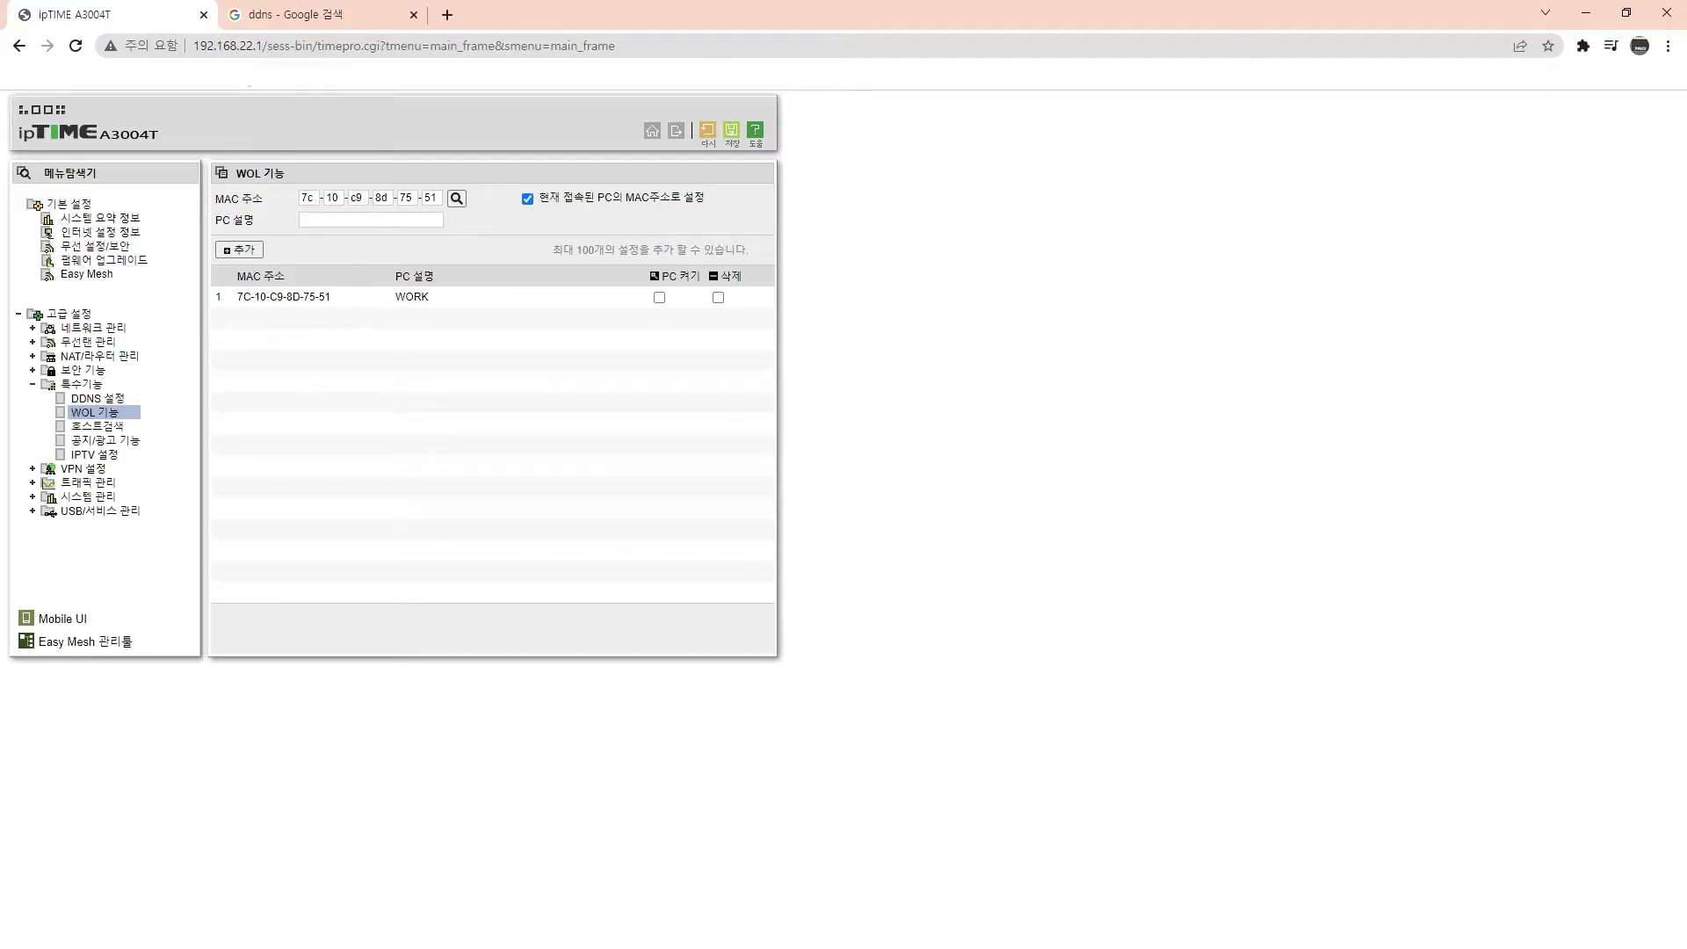
drag(263, 45, 182, 47)
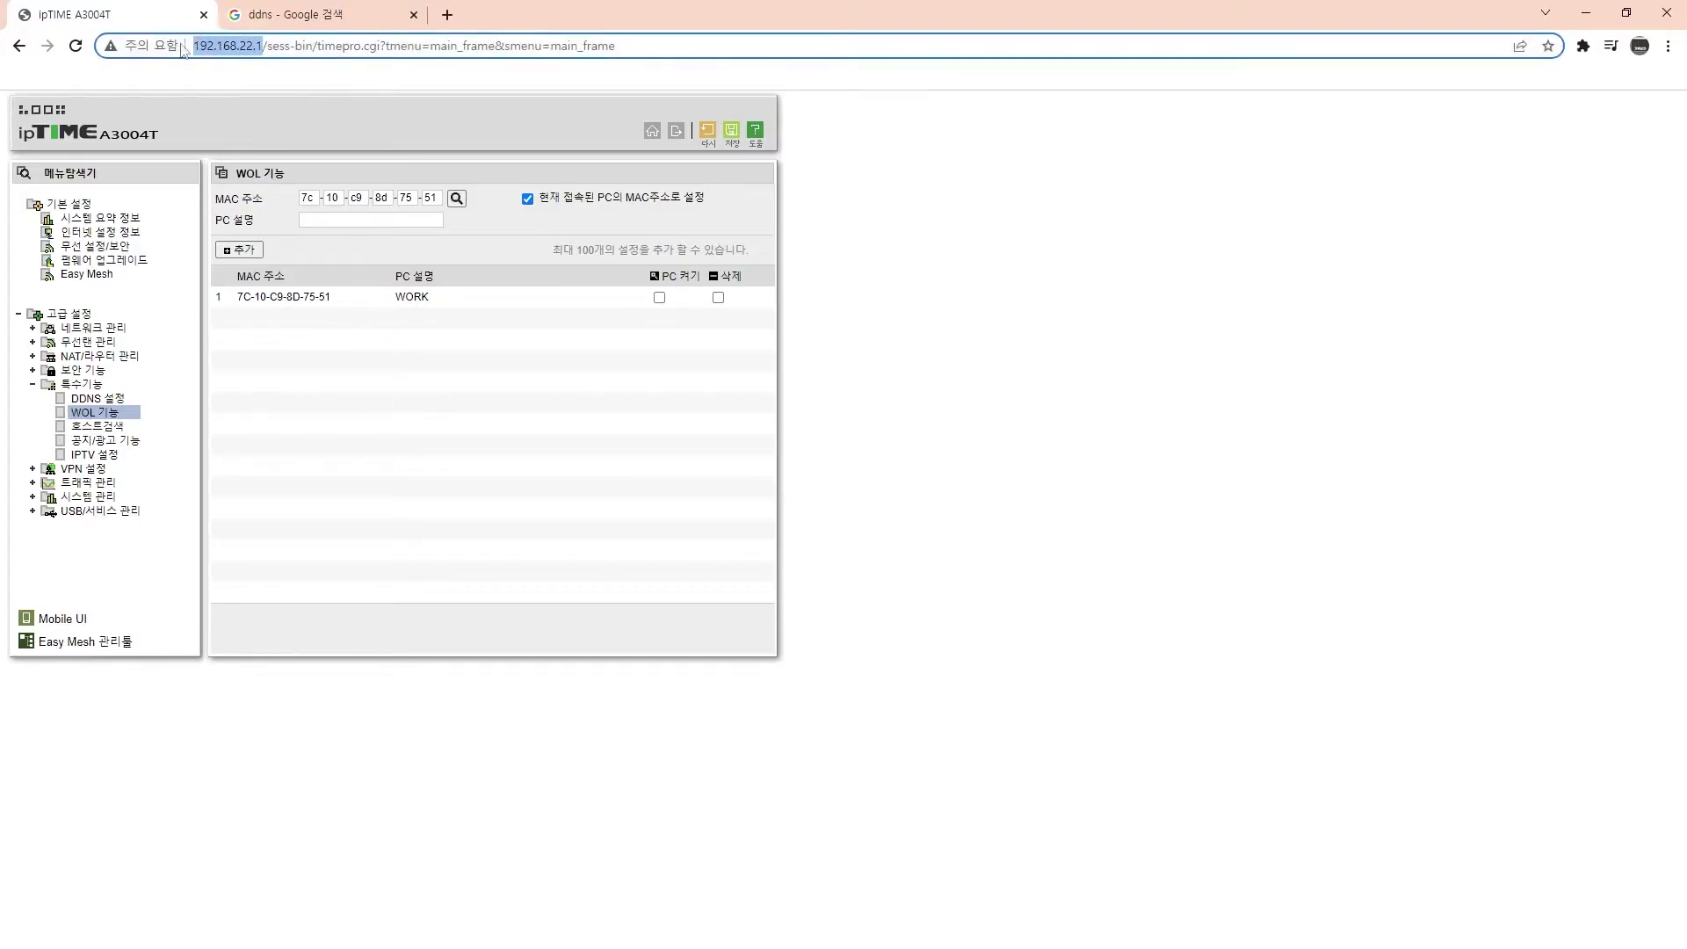
click(360, 336)
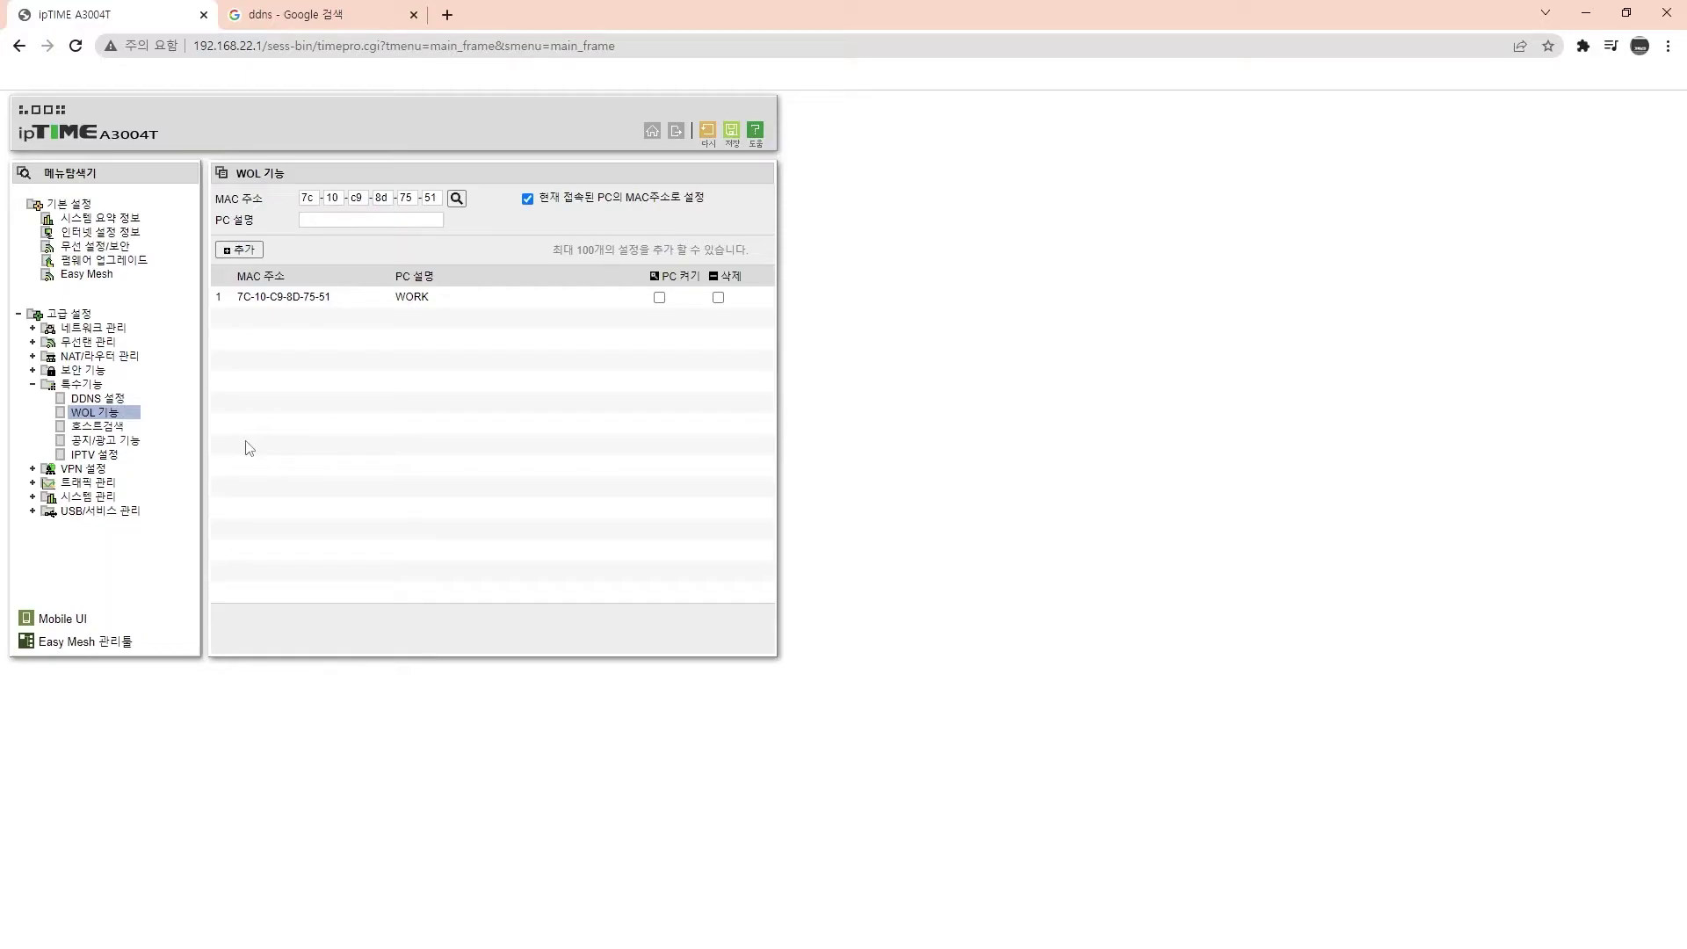
Open the router's DDNS settings and read the DDNS definition in the already open Google results, then return to the router page
click(110, 402)
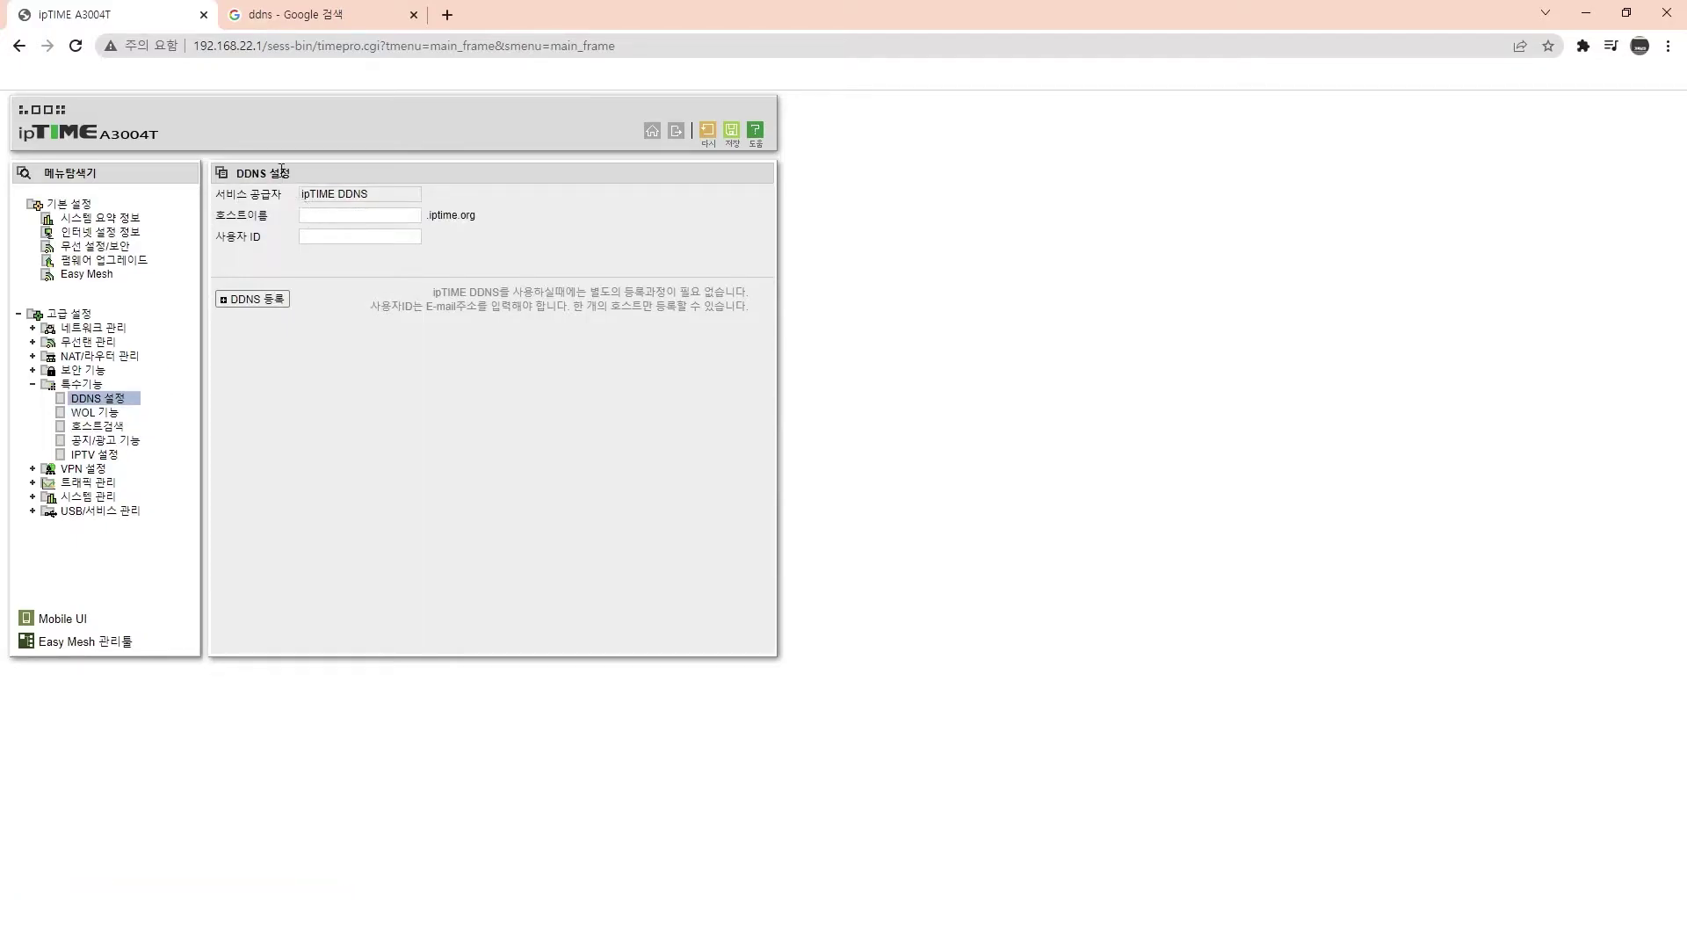
click(270, 17)
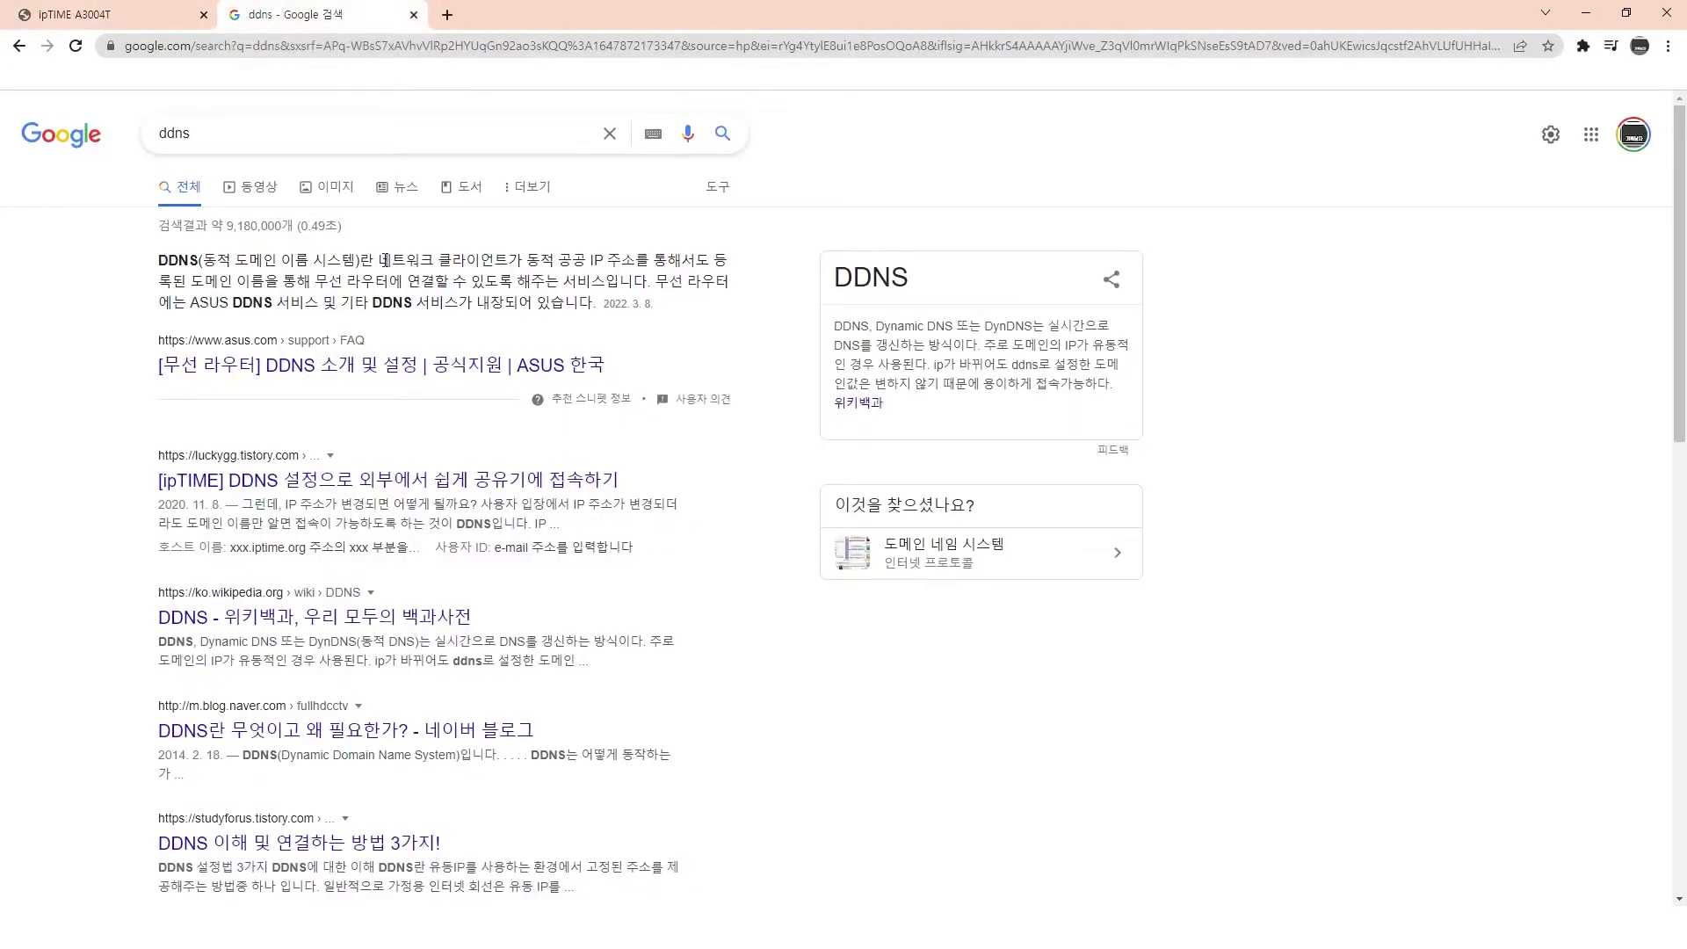
drag(384, 261, 613, 261)
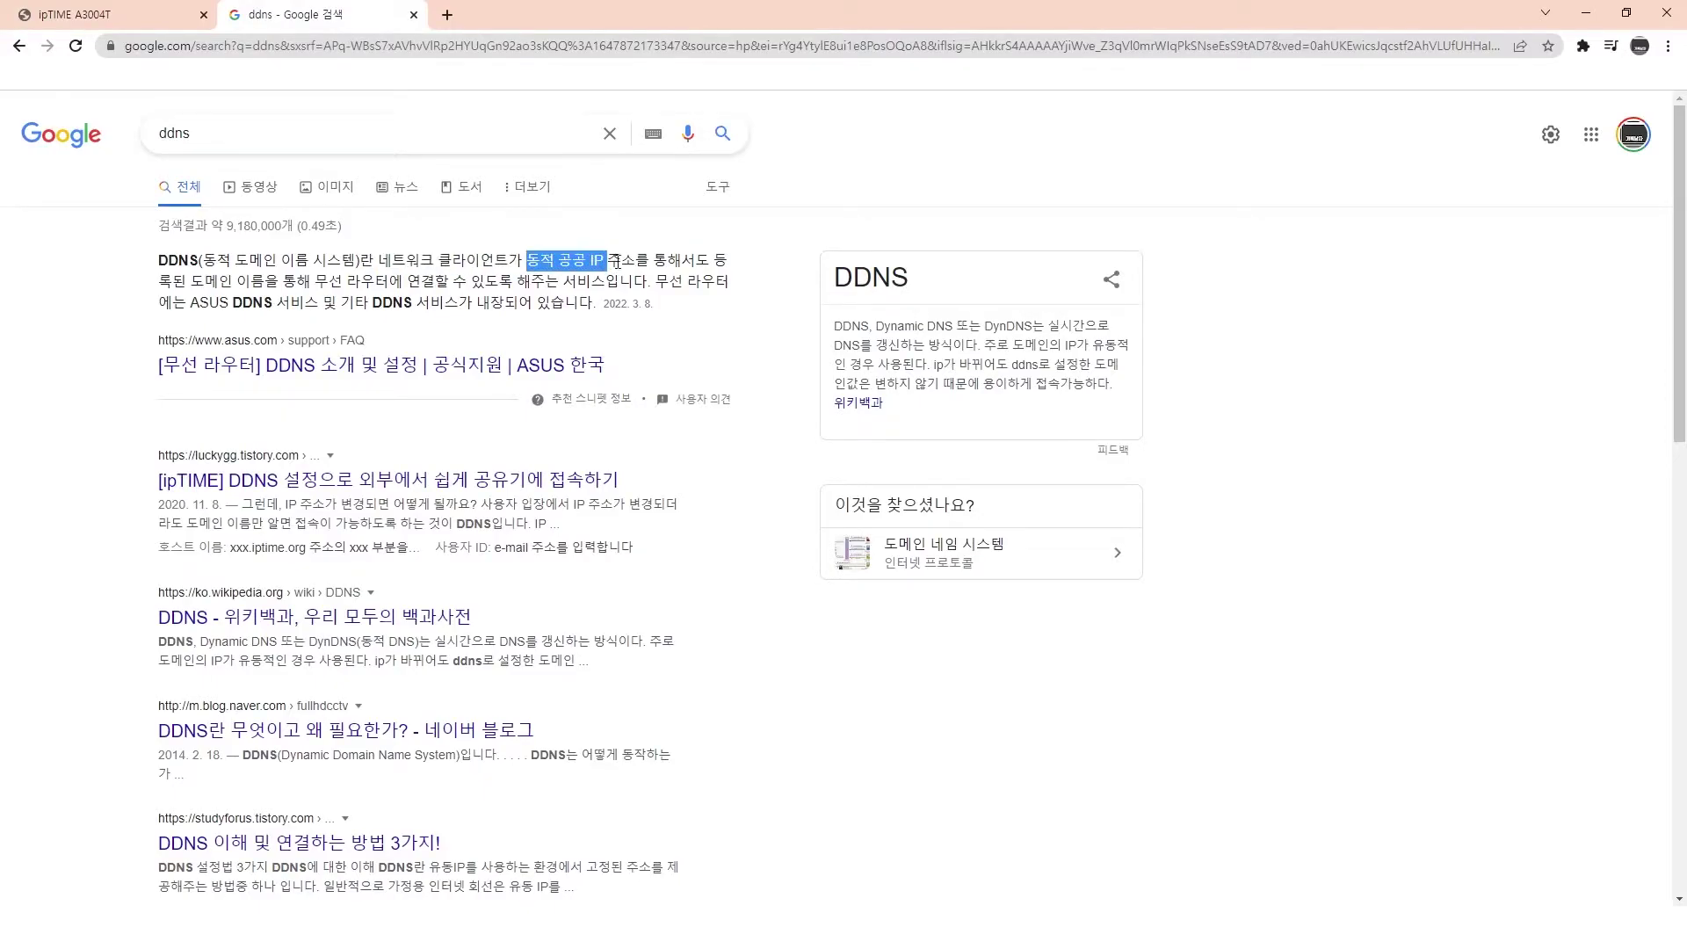
click(615, 261)
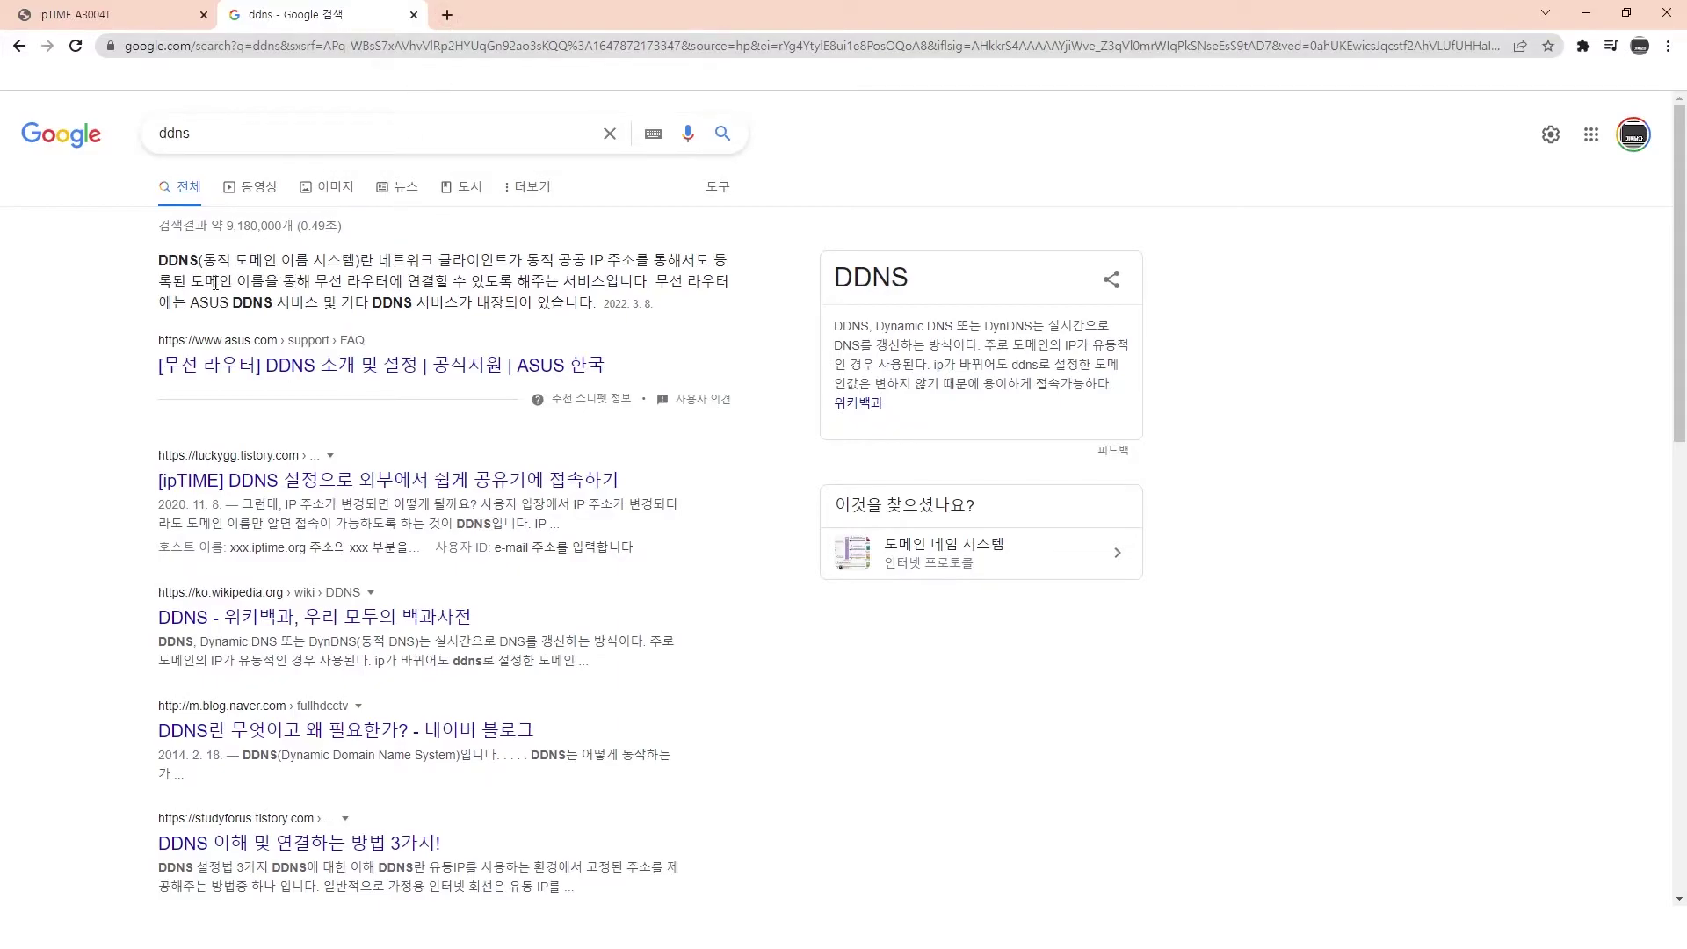
click(119, 19)
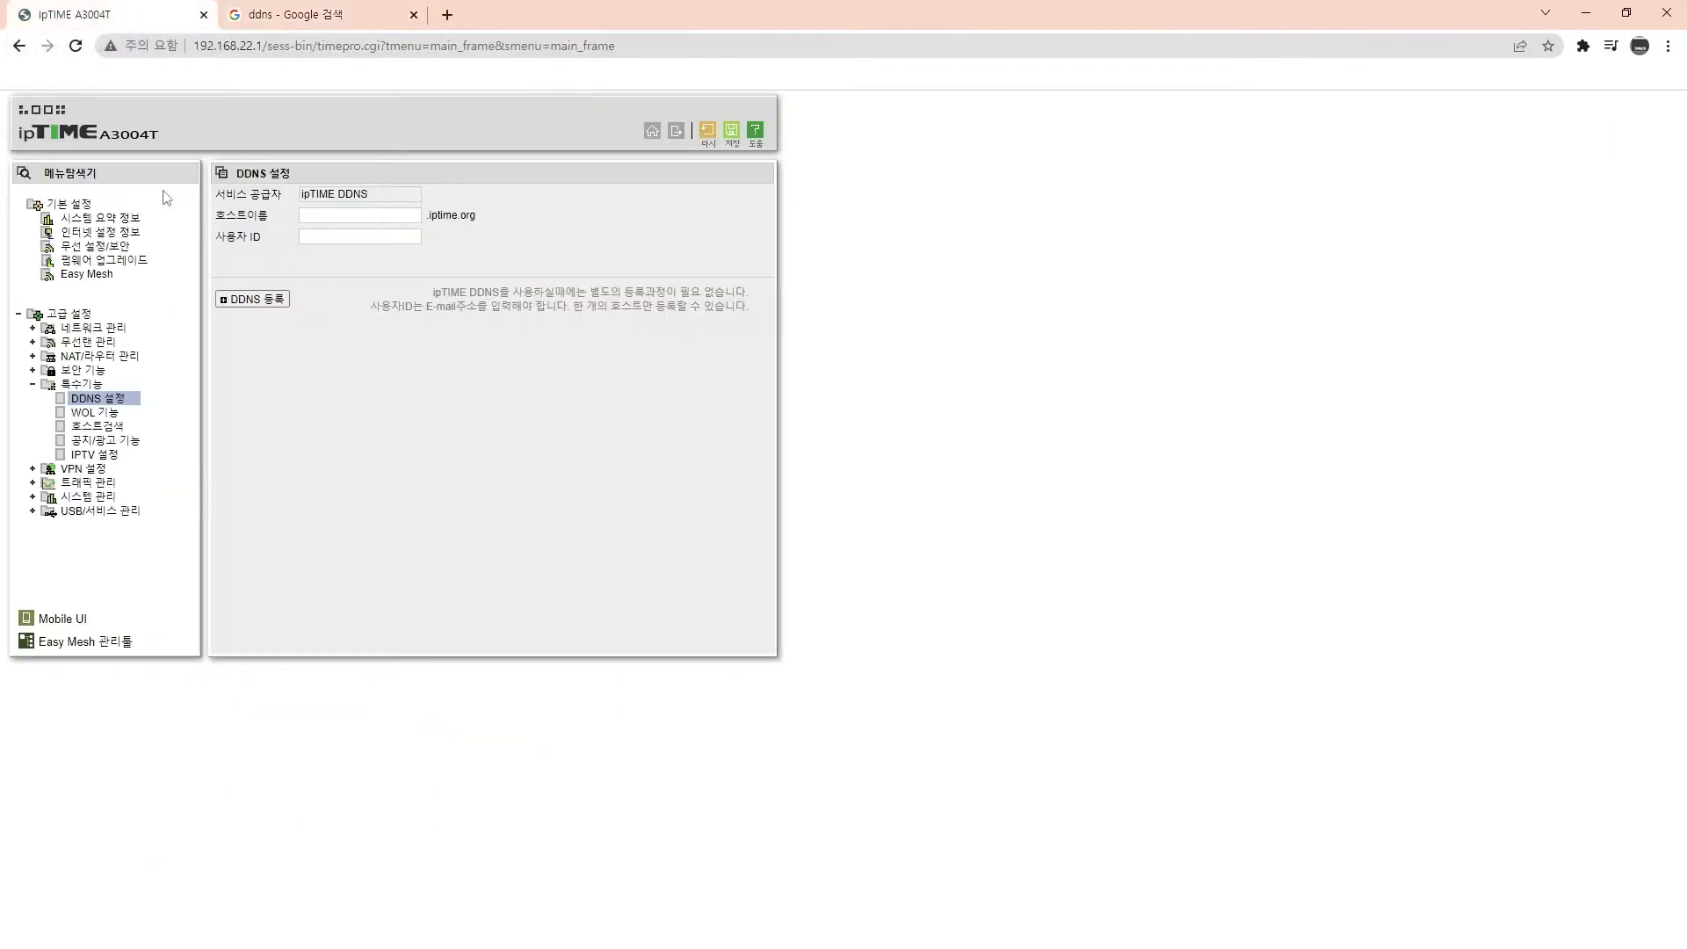
Submit an ipTIME DDNS registration with test2 as the host name and an e-mail address as the user ID
click(309, 215)
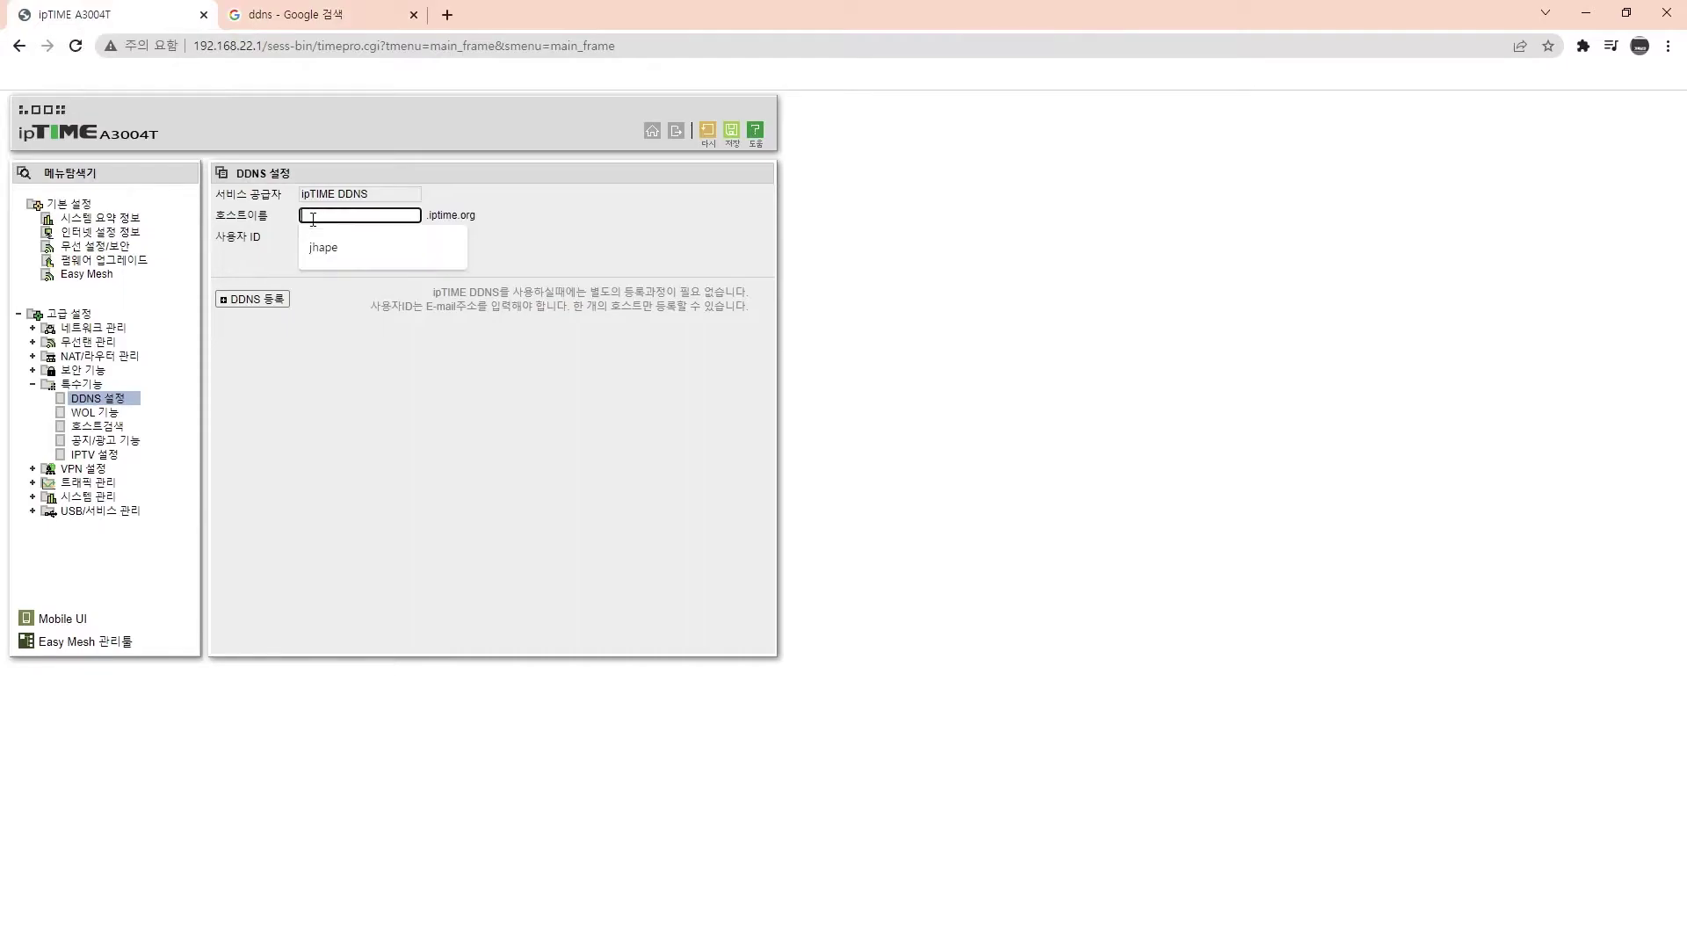
text(test2)
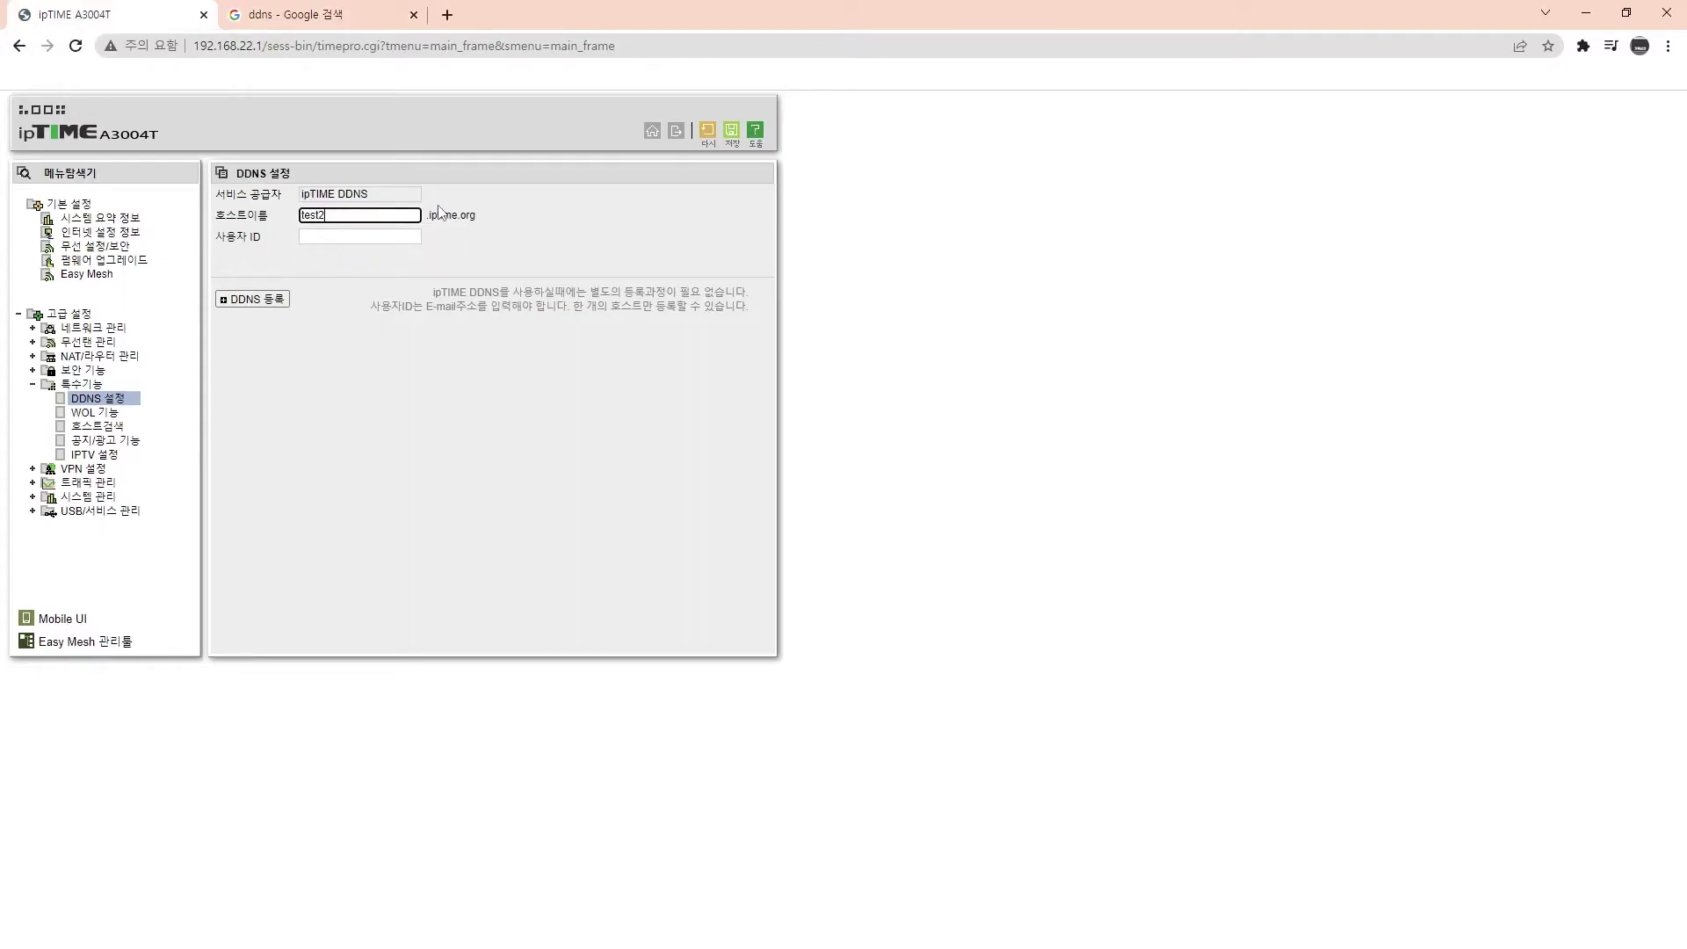
click(519, 204)
click(314, 241)
text(jhap)
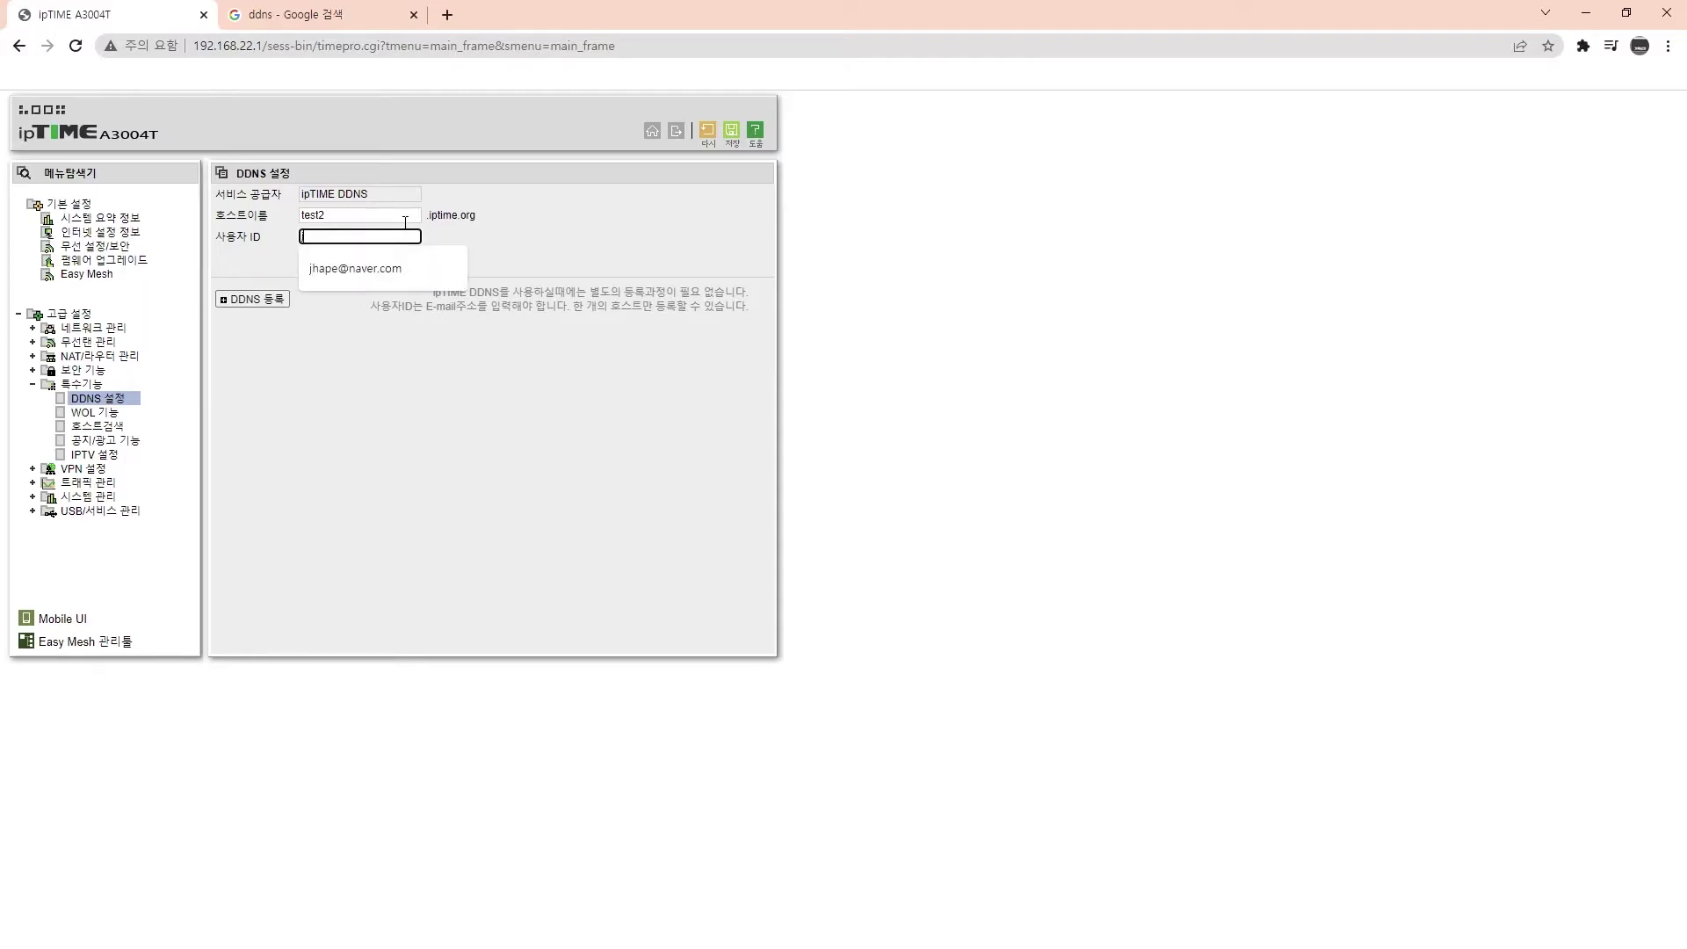
key(BackSpace)
key(BackSpace)
key(BackSpace)
key(BackSpace)
text(test@test.com)
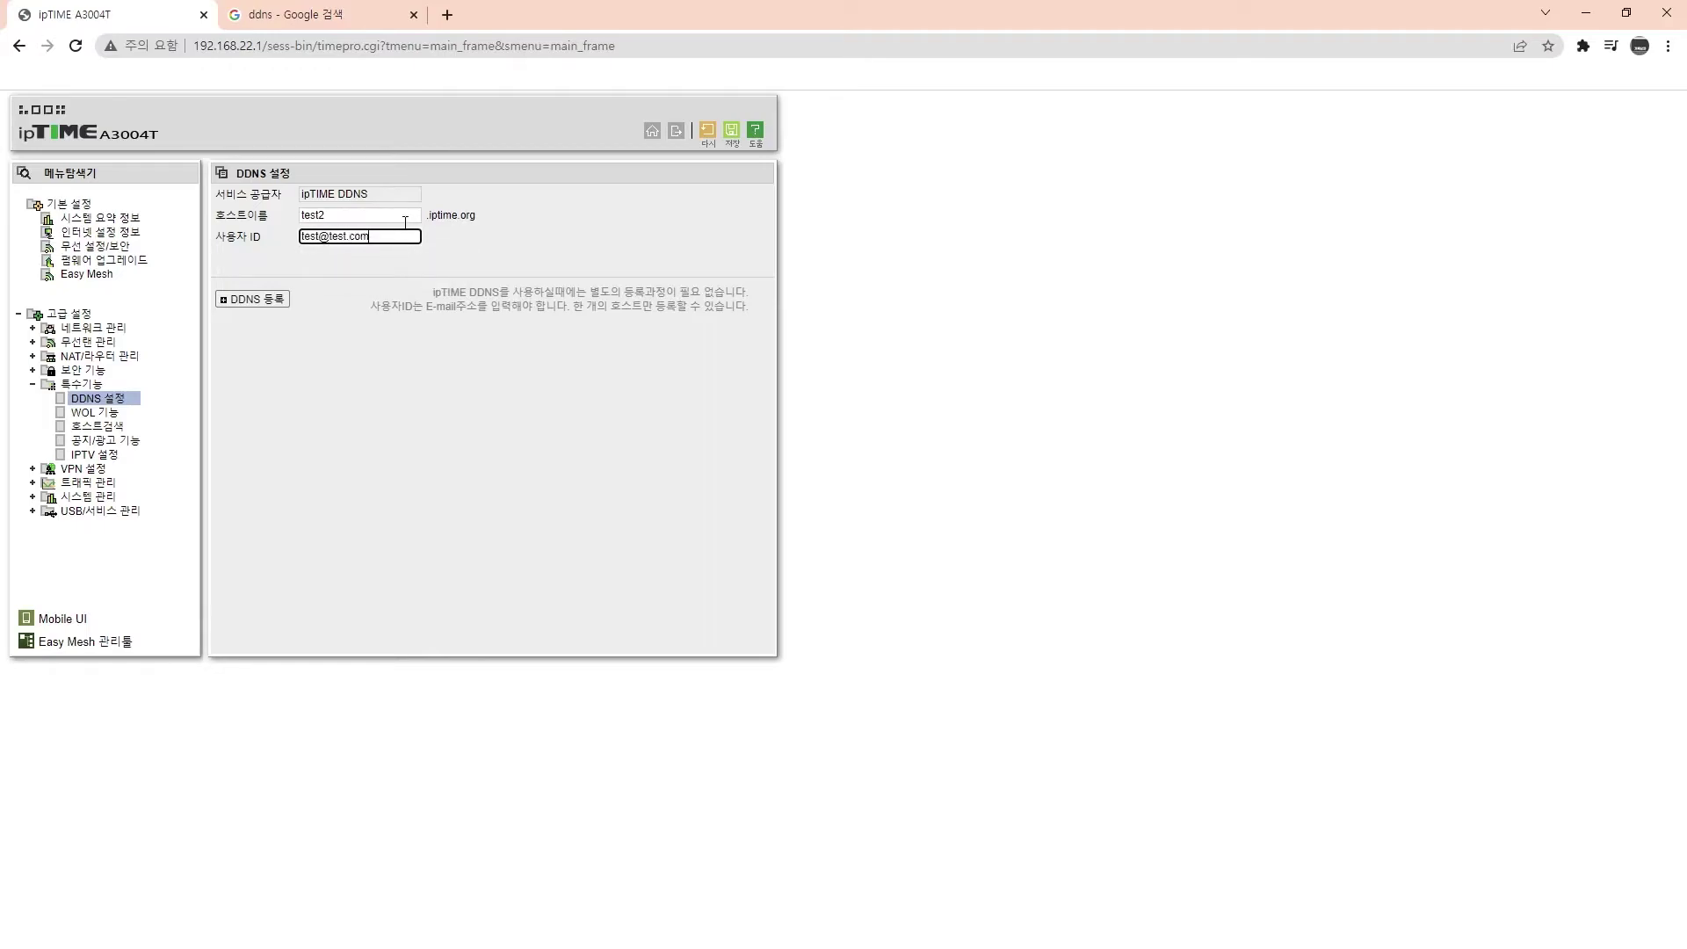
key(Return)
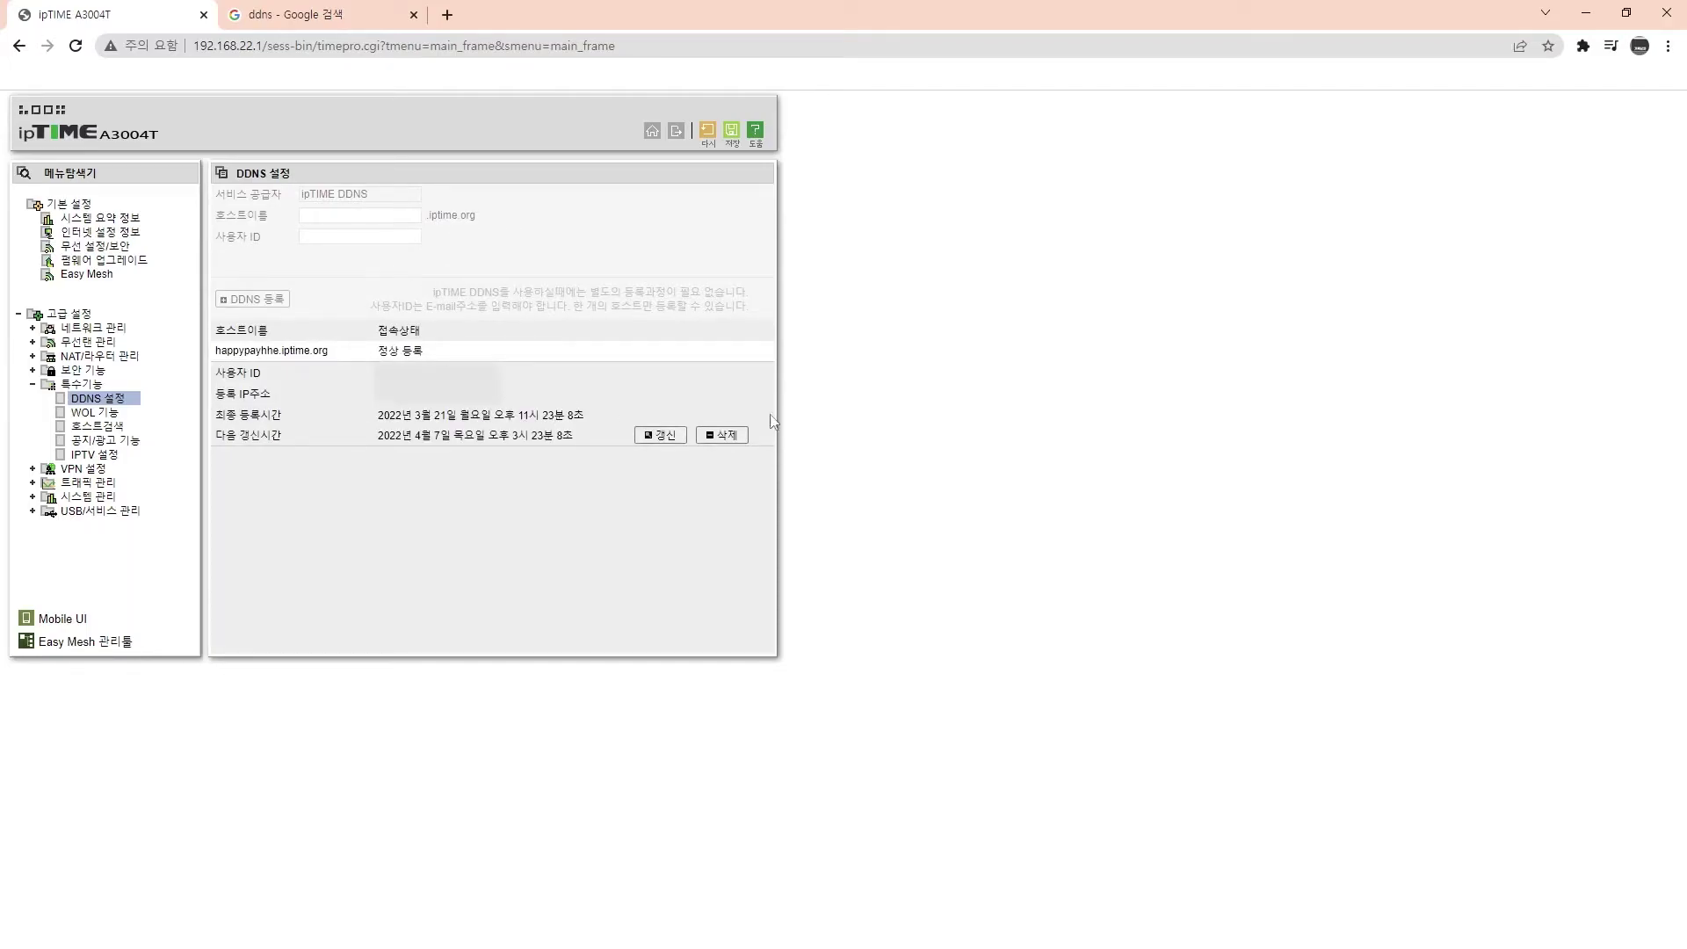
drag(377, 350, 429, 353)
click(465, 353)
drag(334, 351, 219, 360)
click(378, 401)
double_click(415, 398)
drag(457, 402, 212, 353)
key(ctrl+c)
click(369, 268)
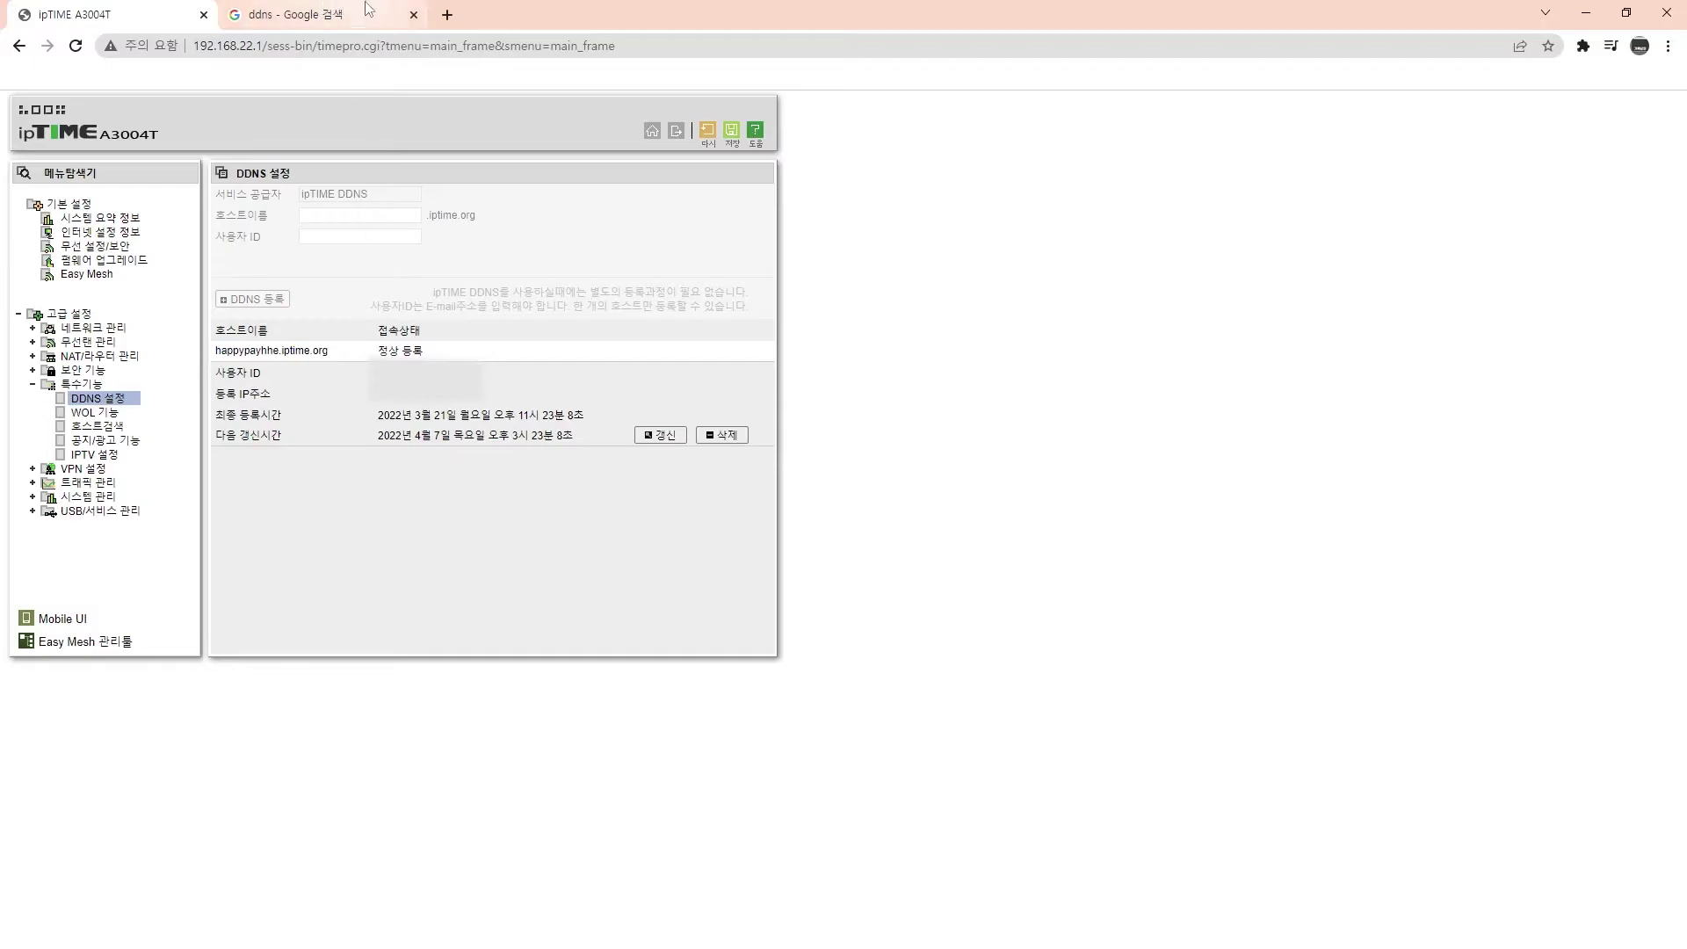
click(447, 15)
key(ctrl+v)
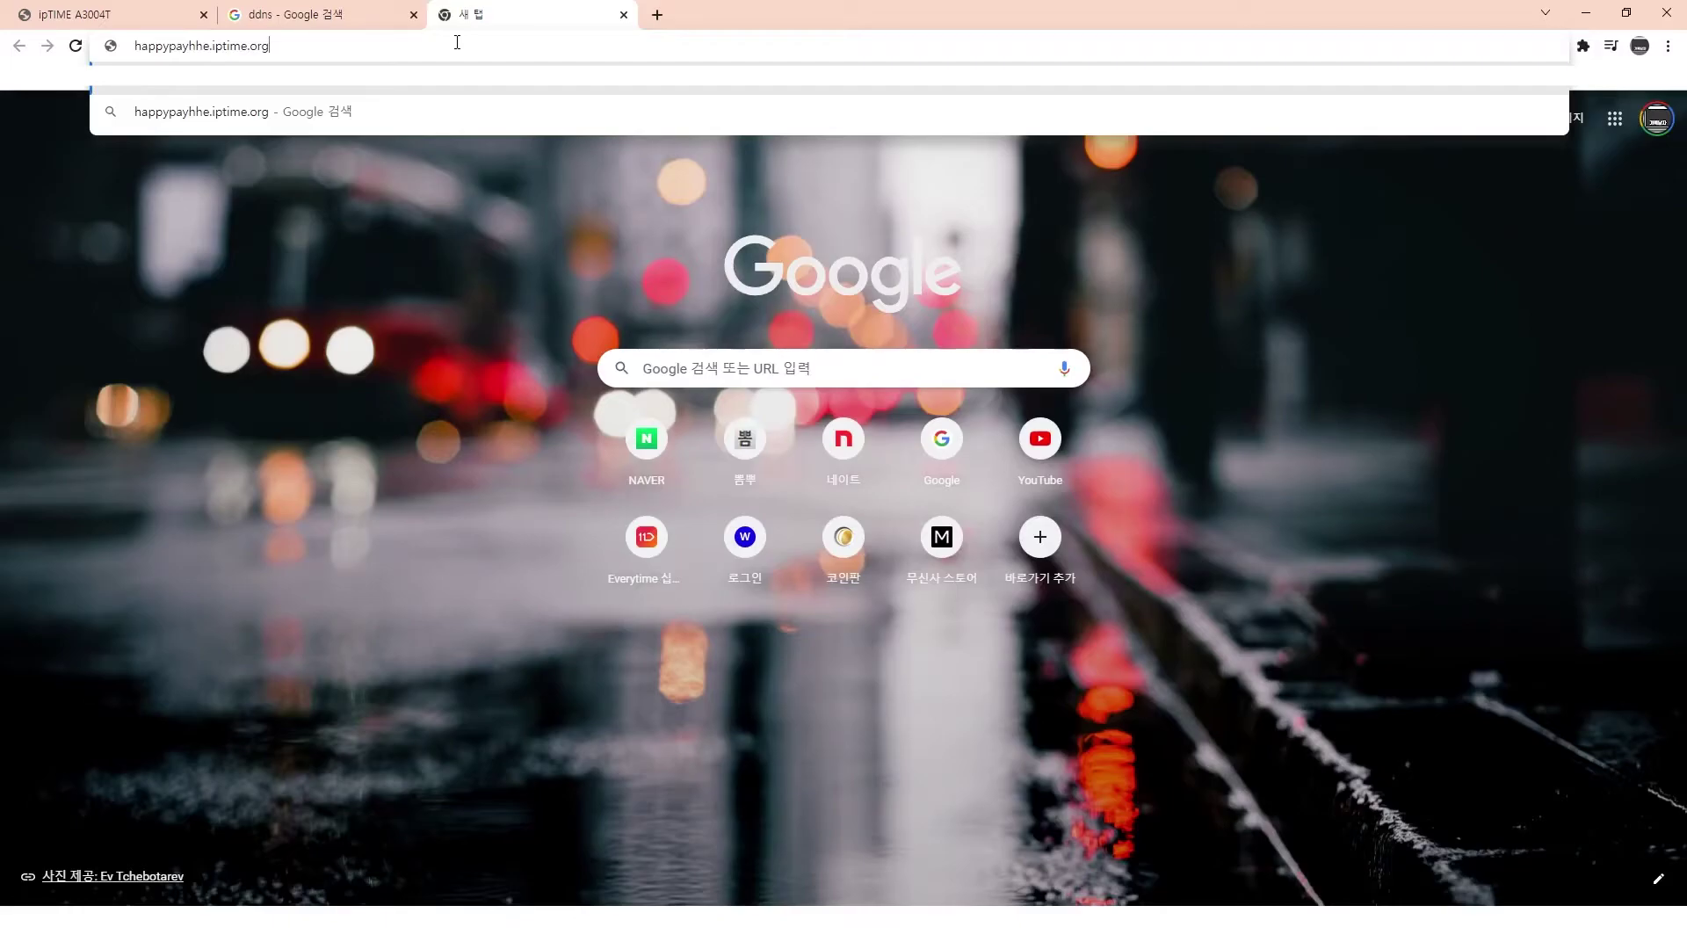
In the router's access and security management page, enable the remote management port, set it to 999, and apply
click(164, 26)
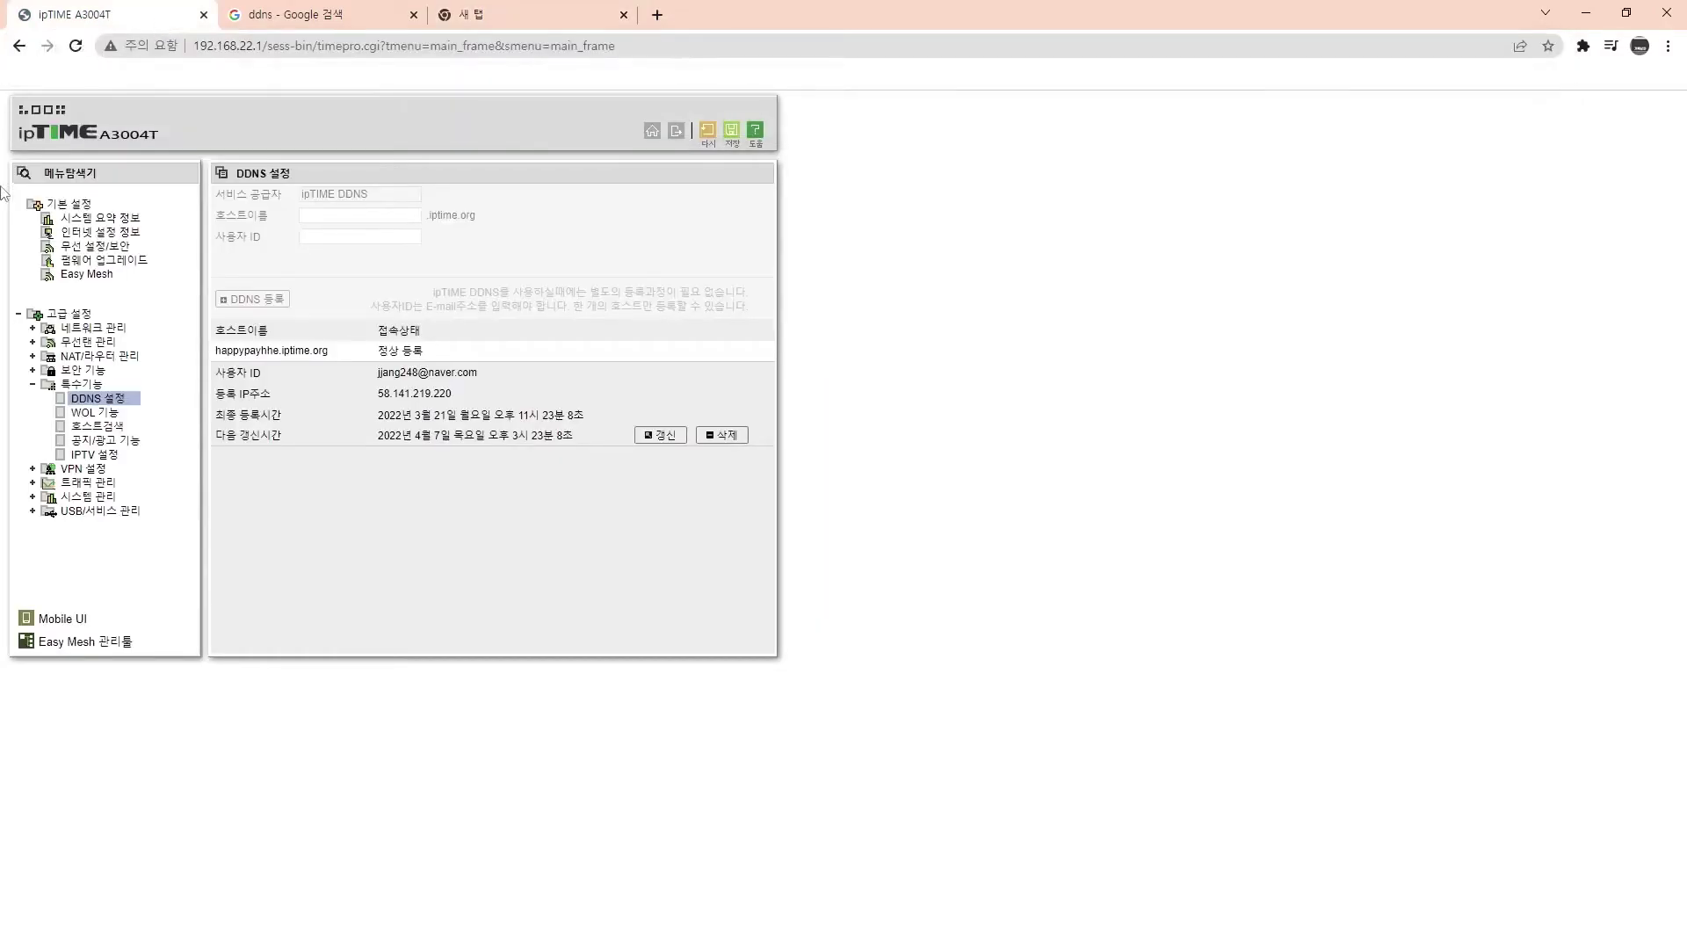
click(83, 501)
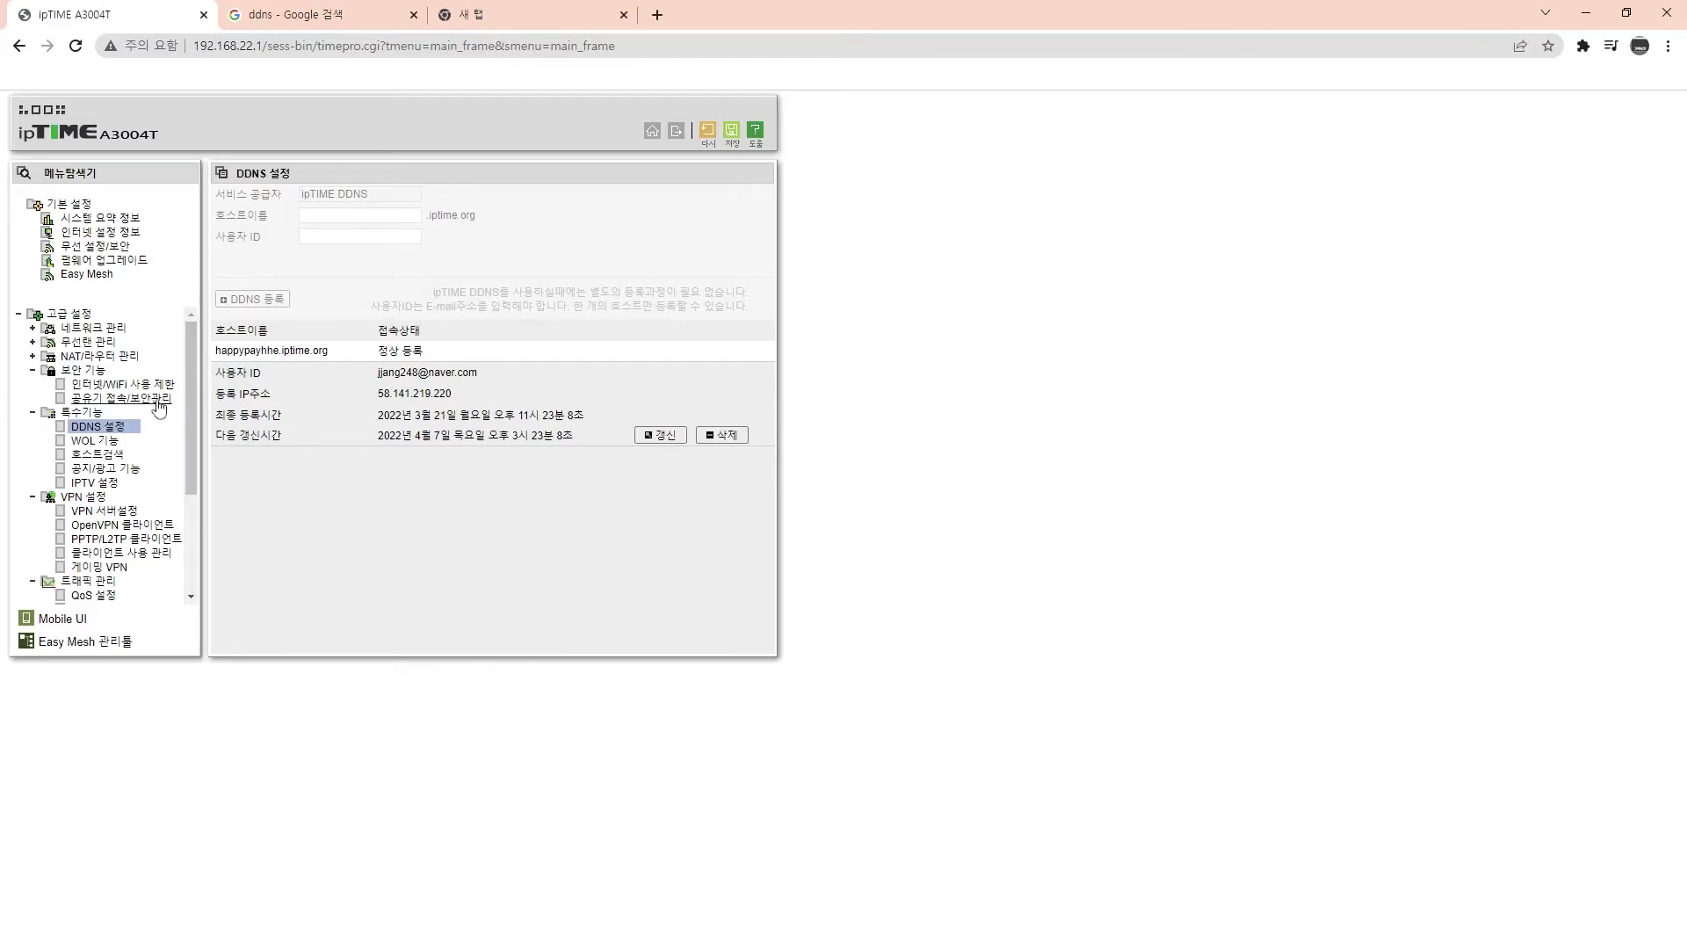
click(125, 402)
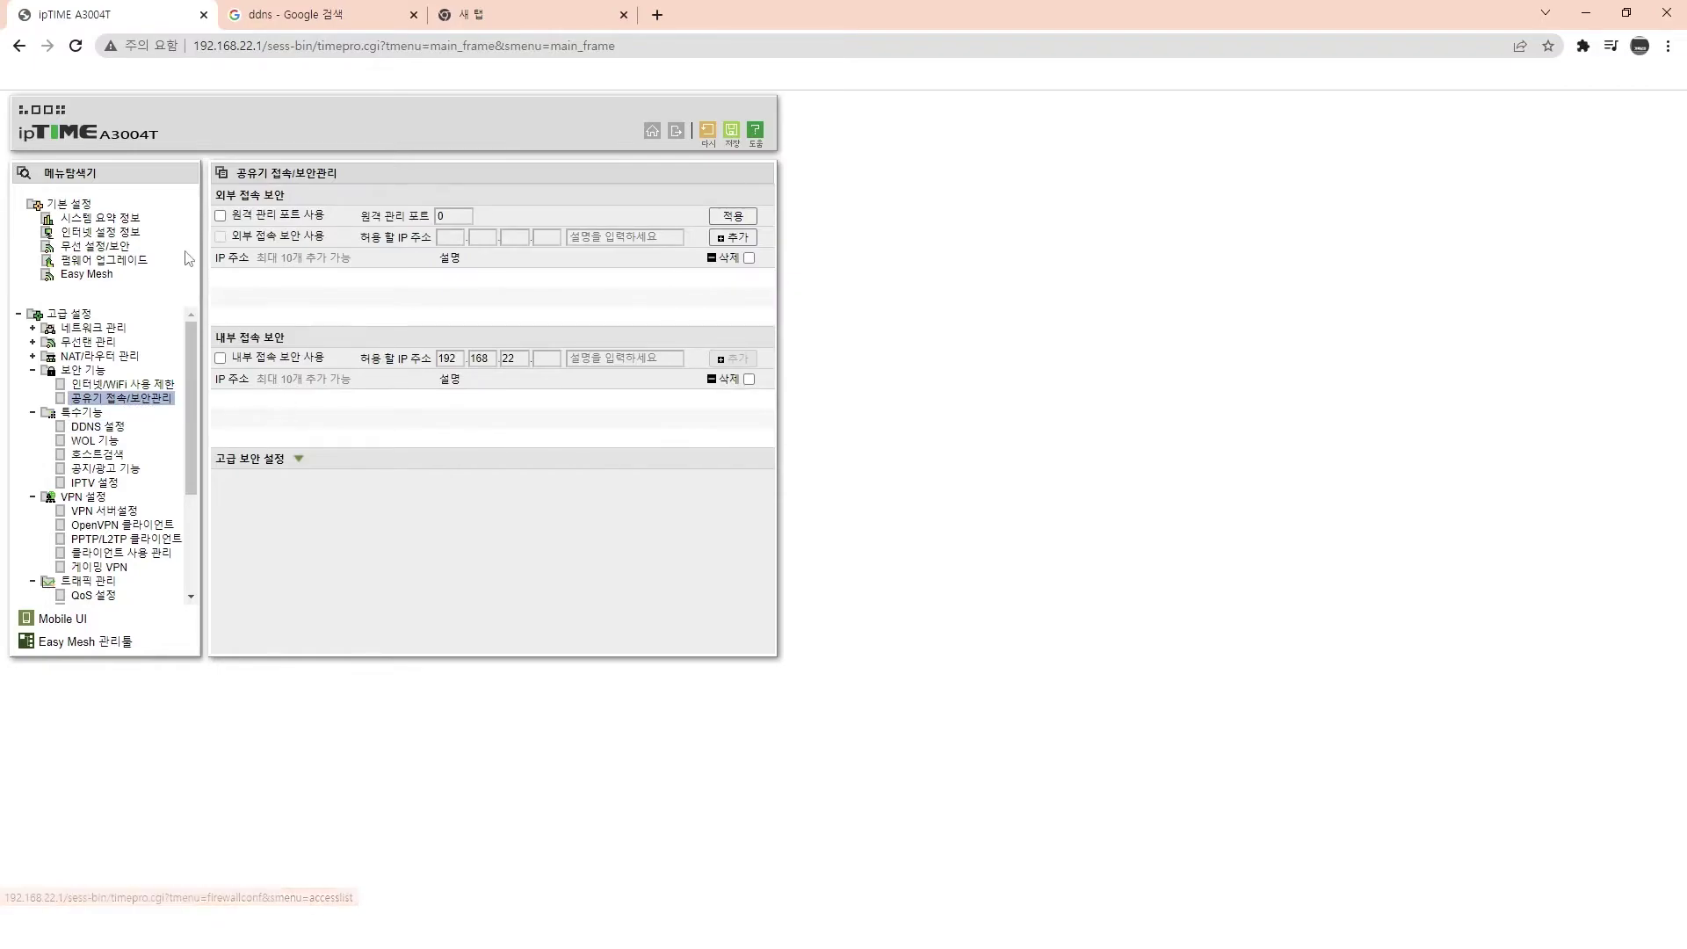
click(220, 216)
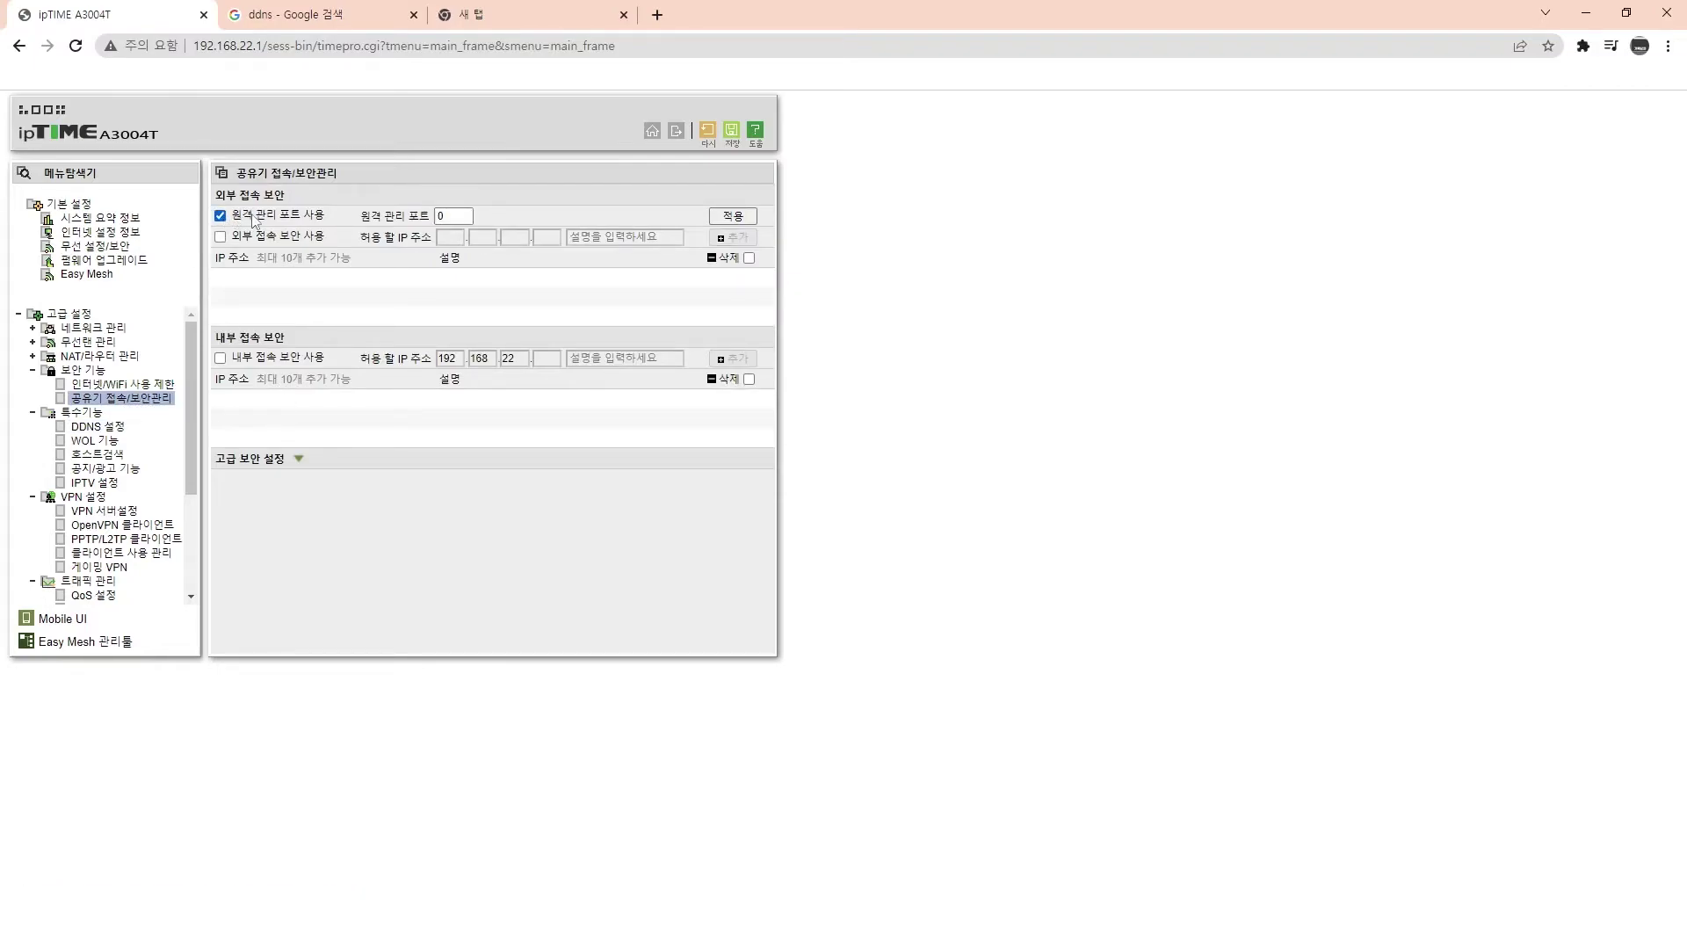
click(458, 216)
click(742, 219)
Copy the host name from the DDNS settings and load happypayhhe.iptime.org:999 in the browser tab holding the Google results
click(97, 427)
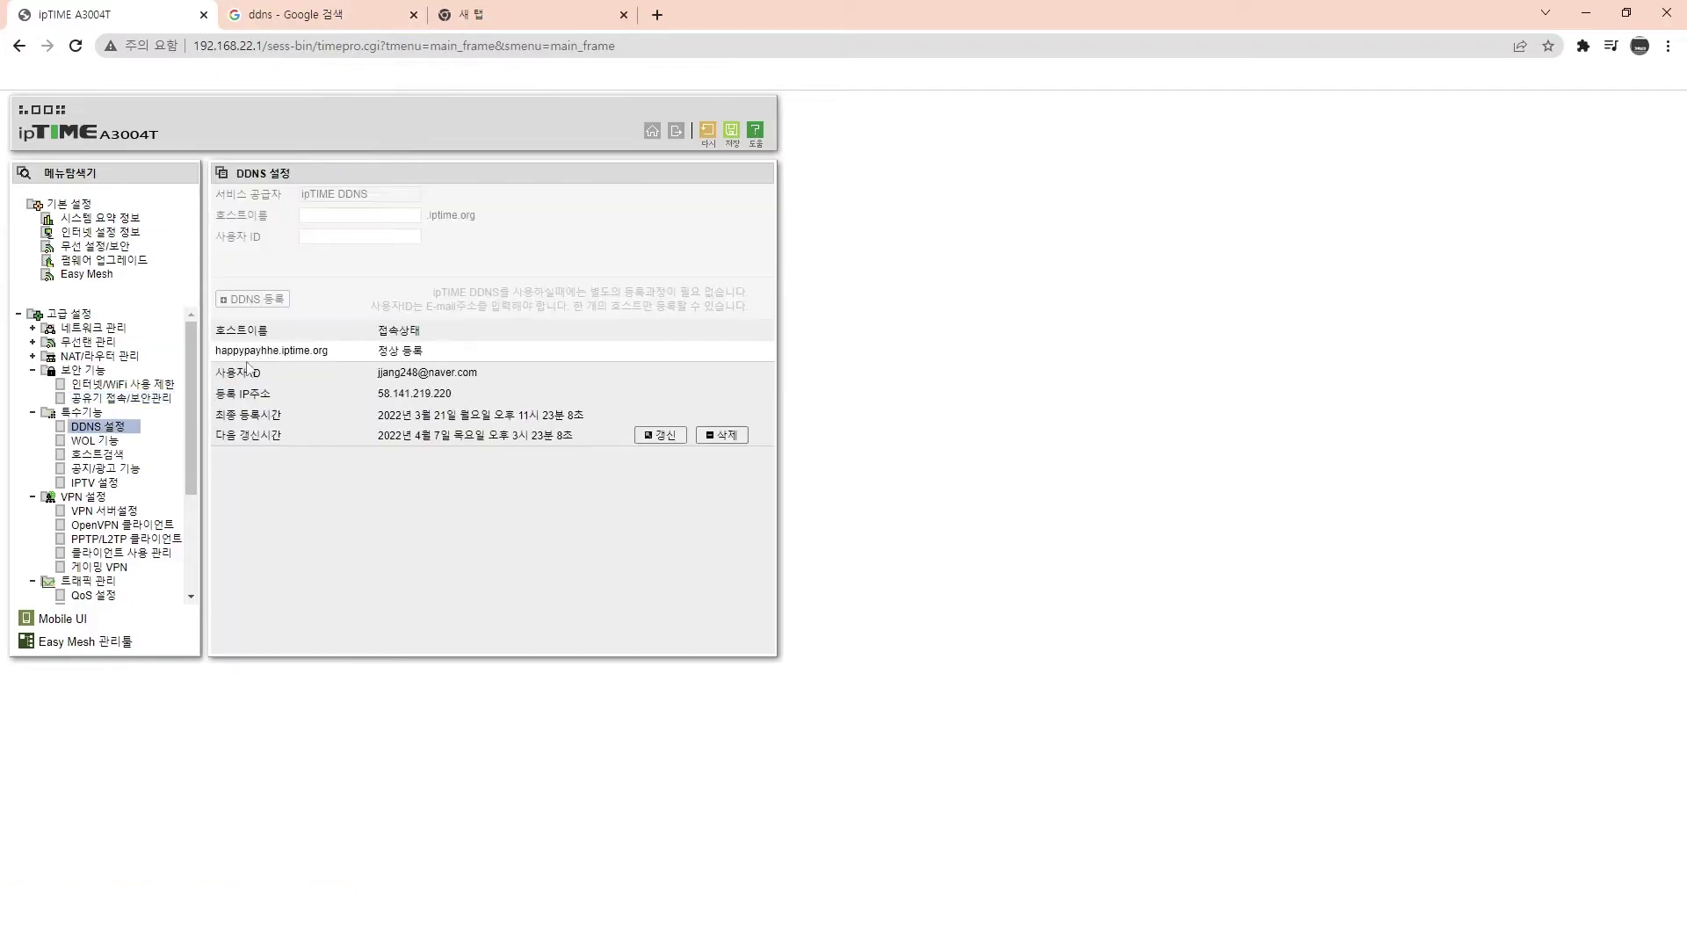
drag(336, 356, 216, 353)
key(ctrl+c)
click(247, 345)
click(281, 14)
click(280, 46)
key(ctrl+v)
text(:)
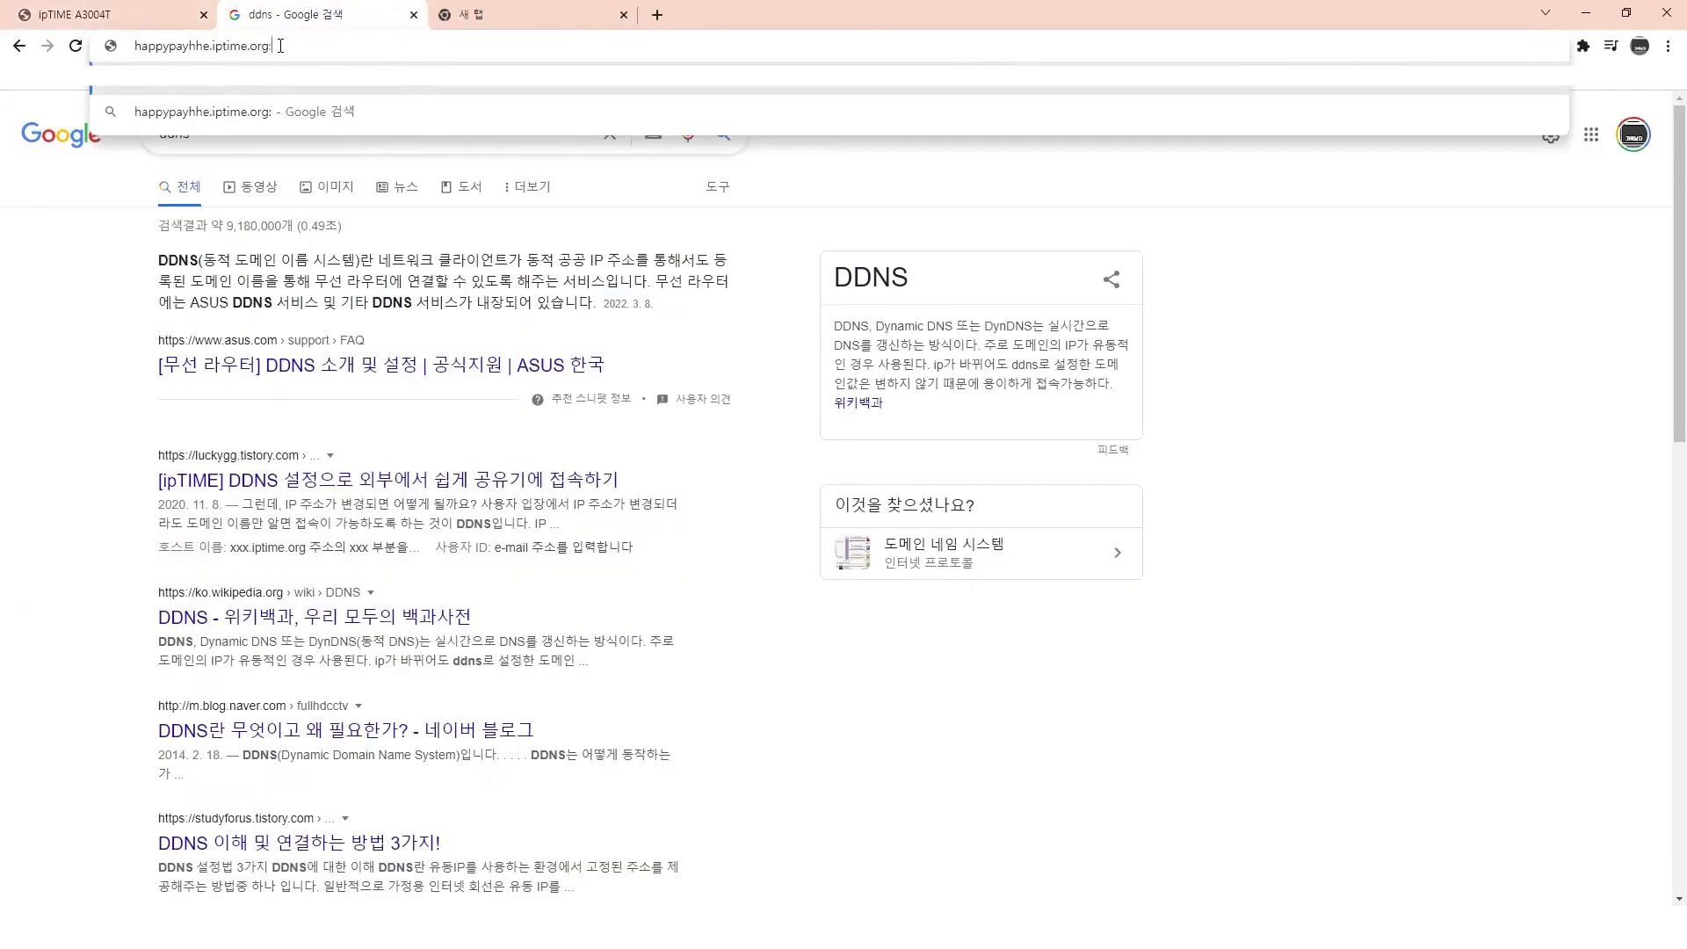
text(999)
key(Return)
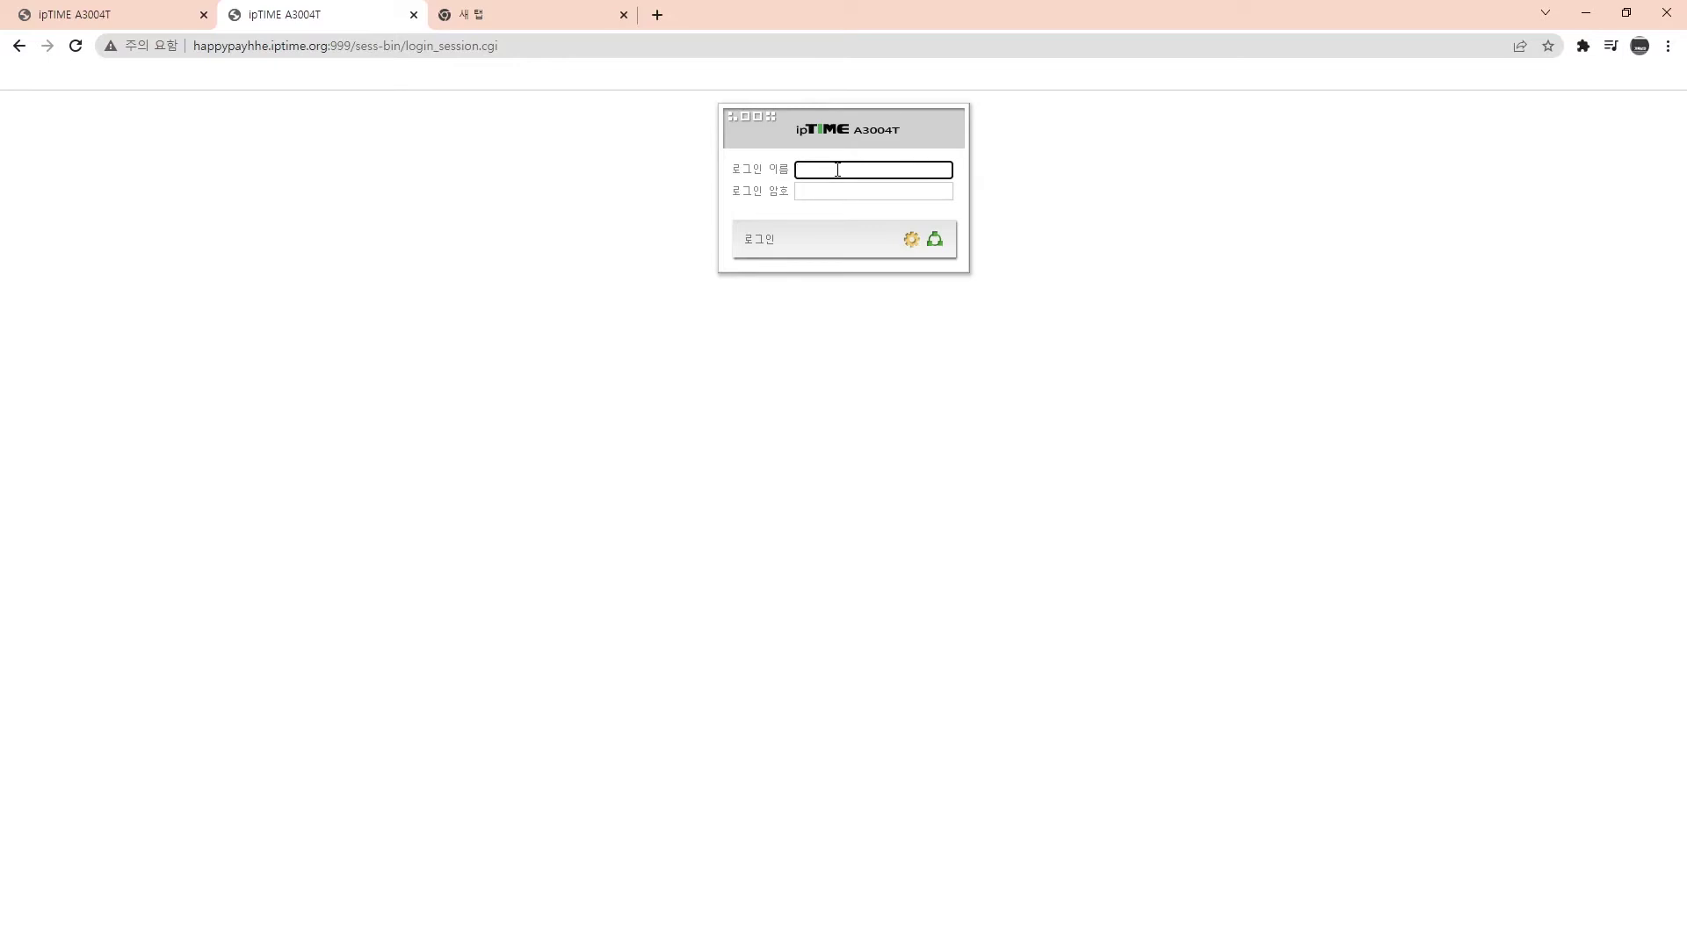
drag(355, 45, 173, 53)
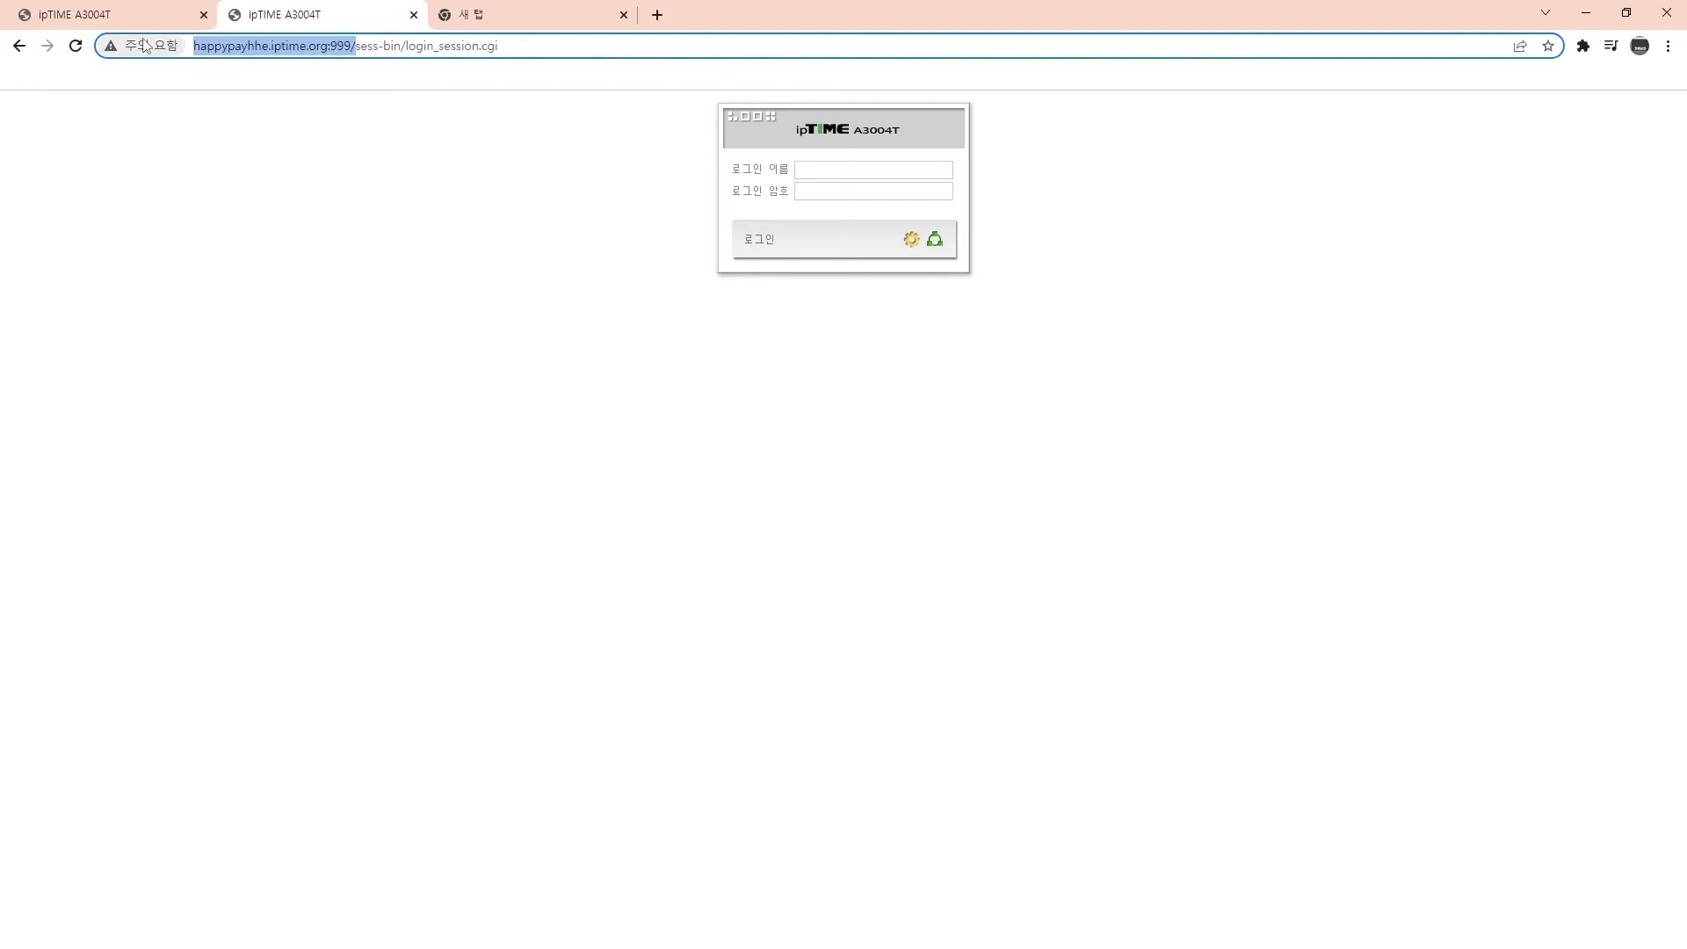
click(114, 13)
click(255, 13)
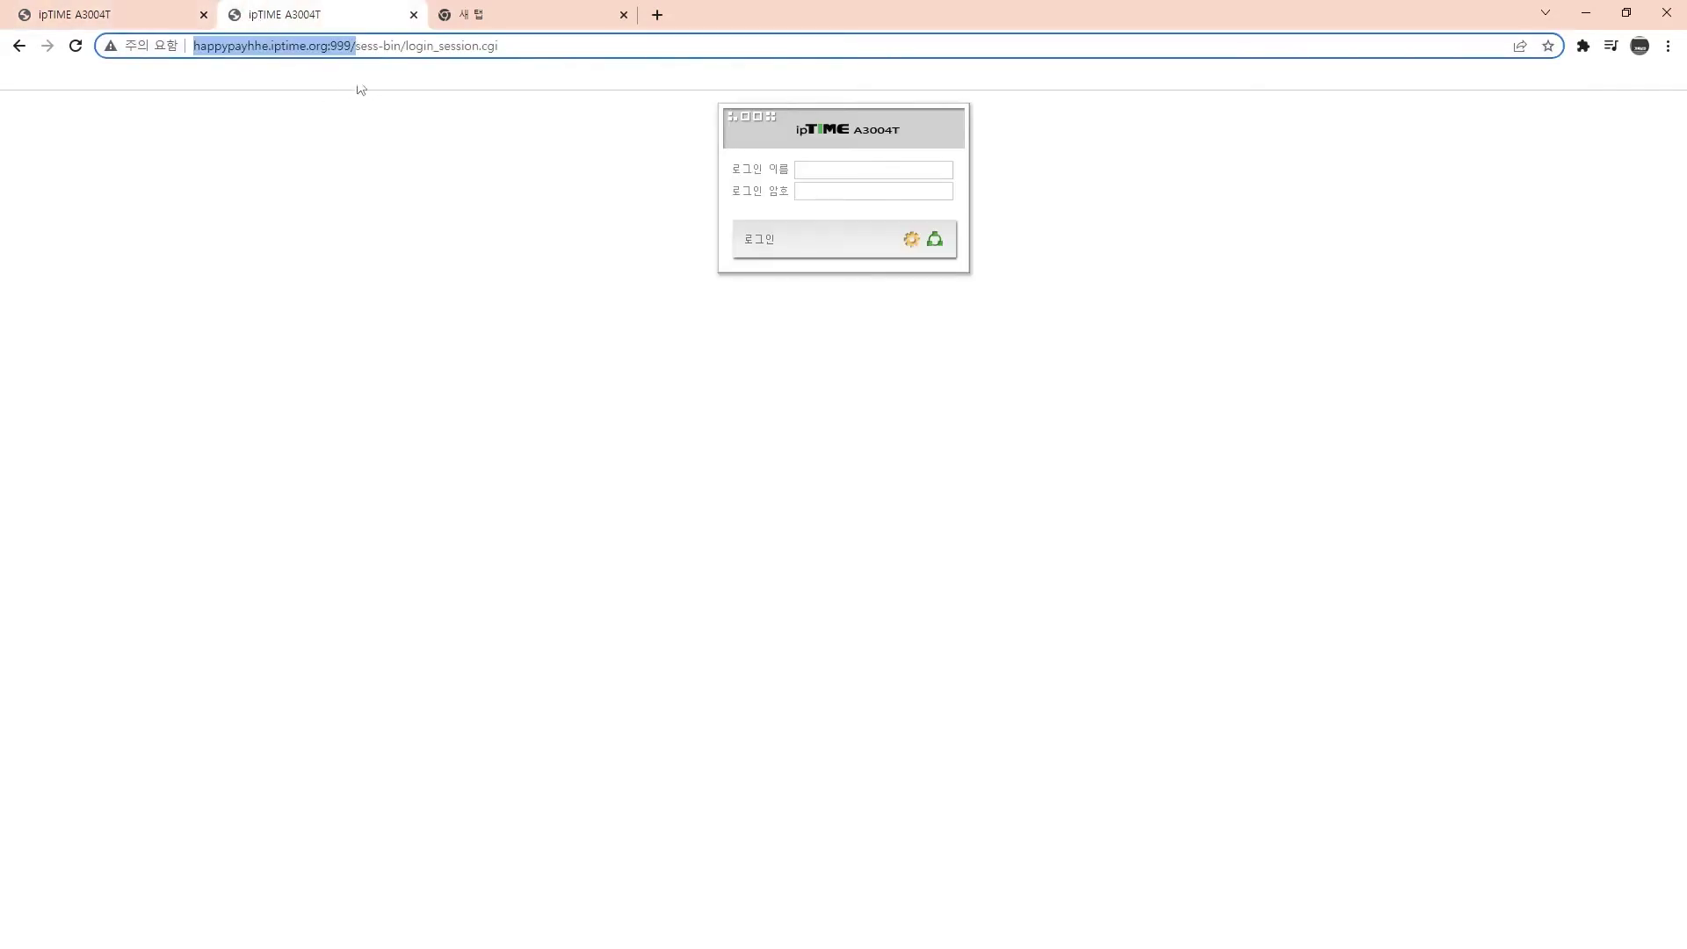
Return to the router's WOL 기능 page and power on the WORK PC, confirming the request
click(147, 13)
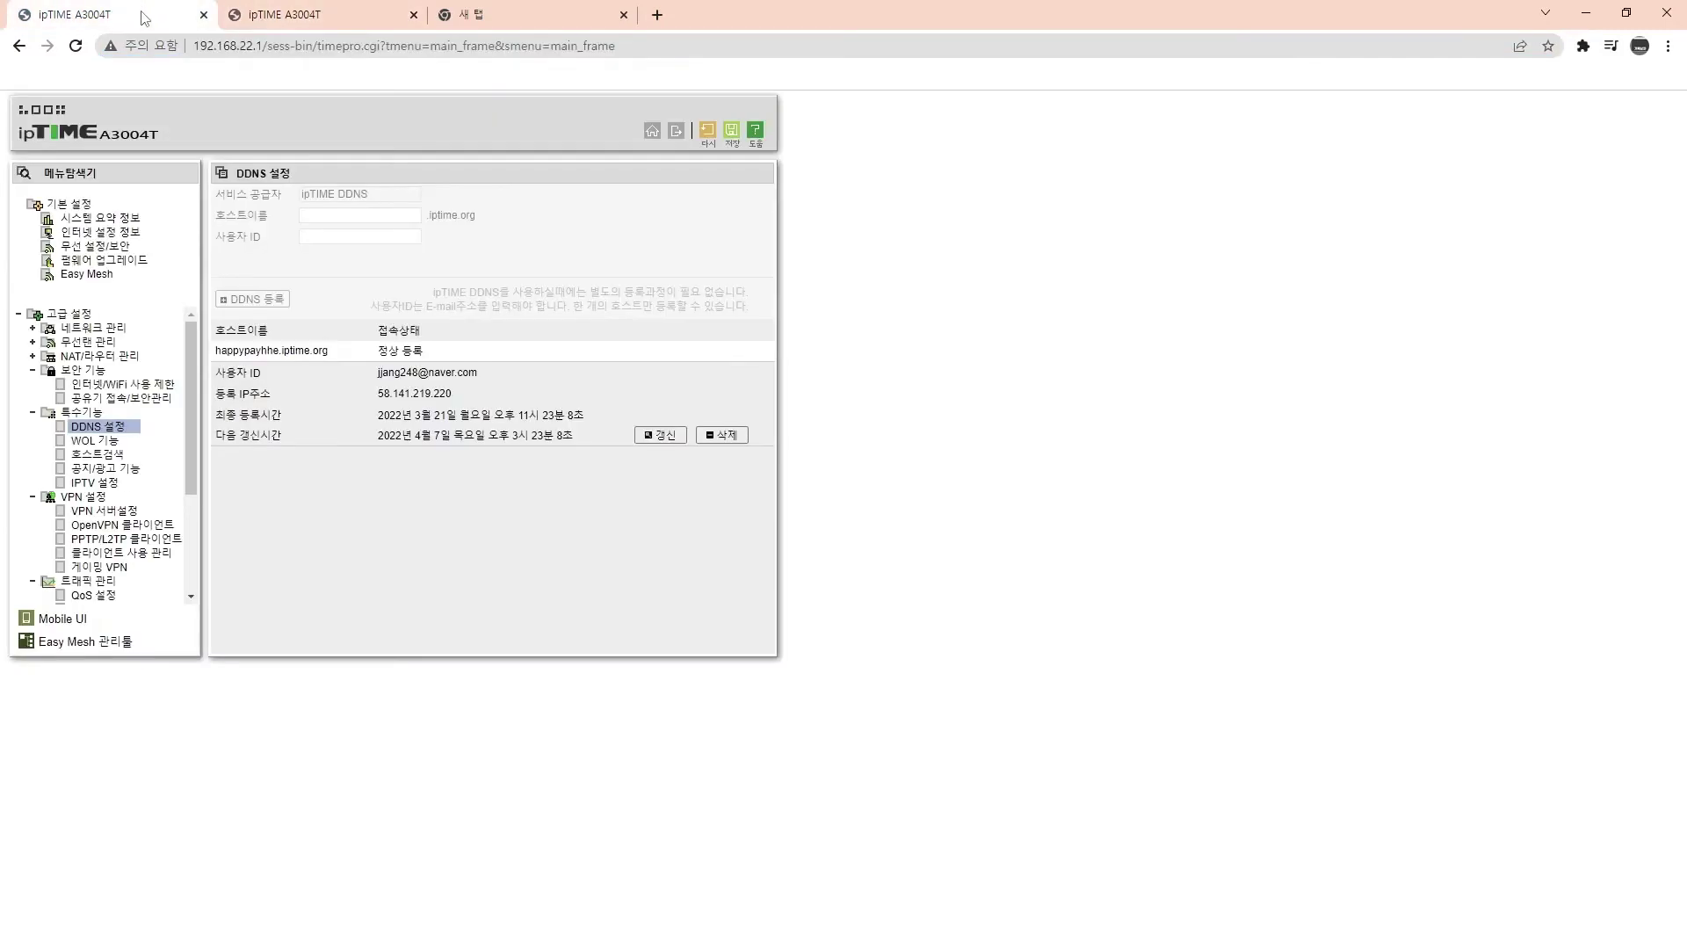
click(94, 444)
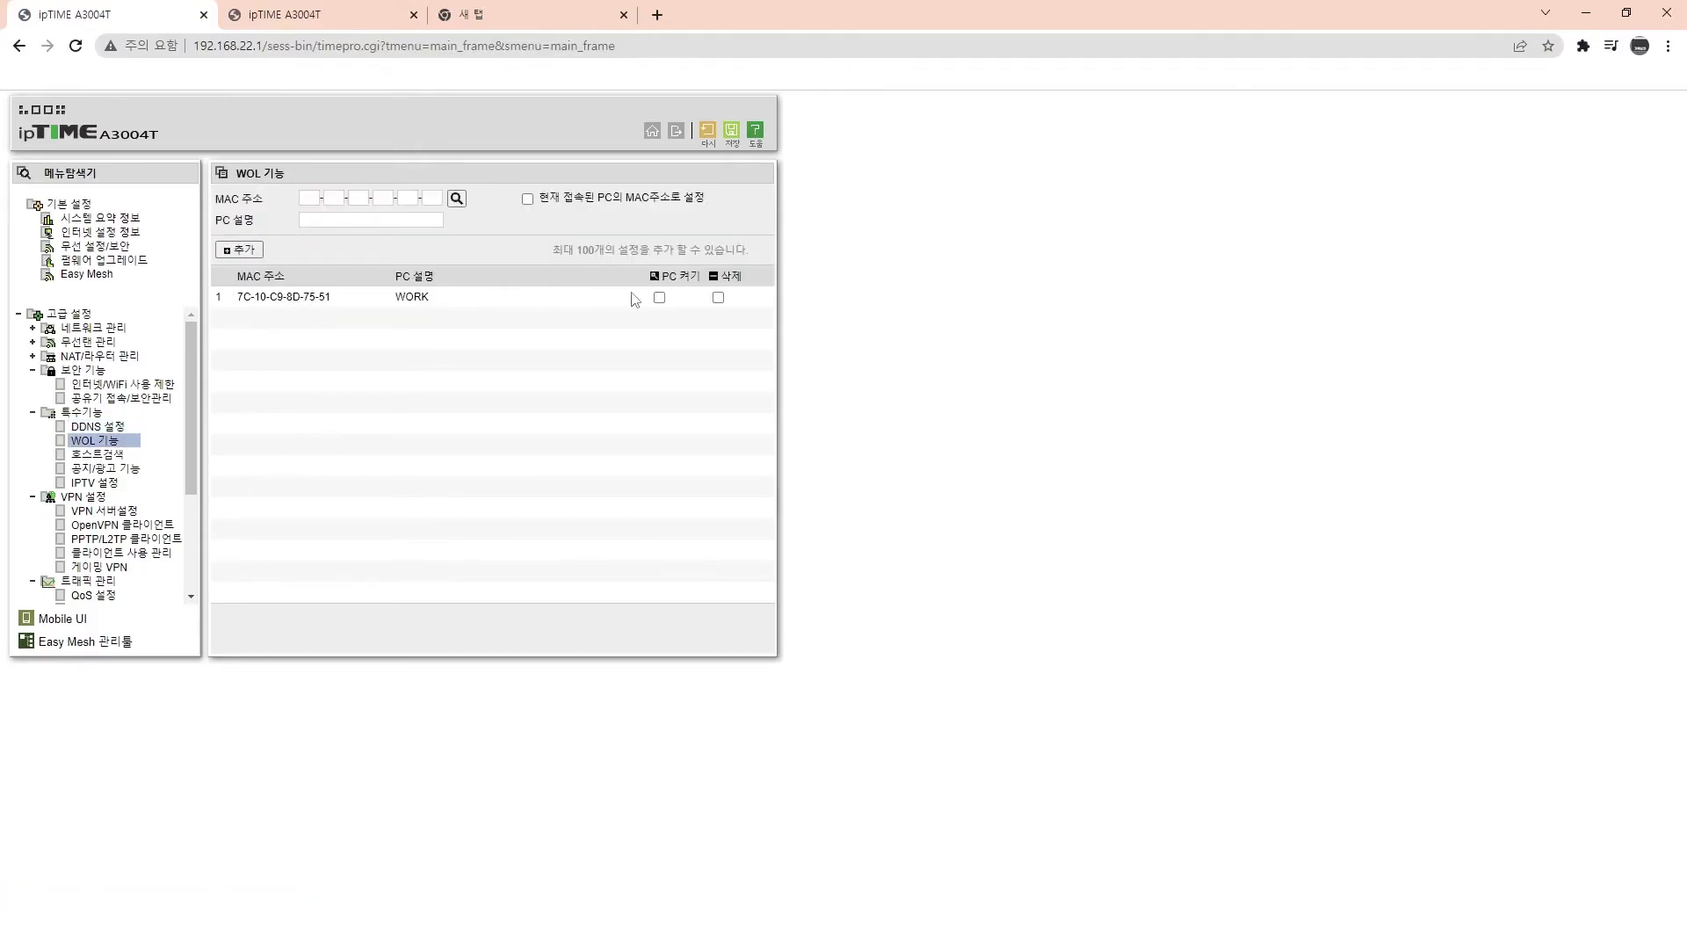
click(659, 297)
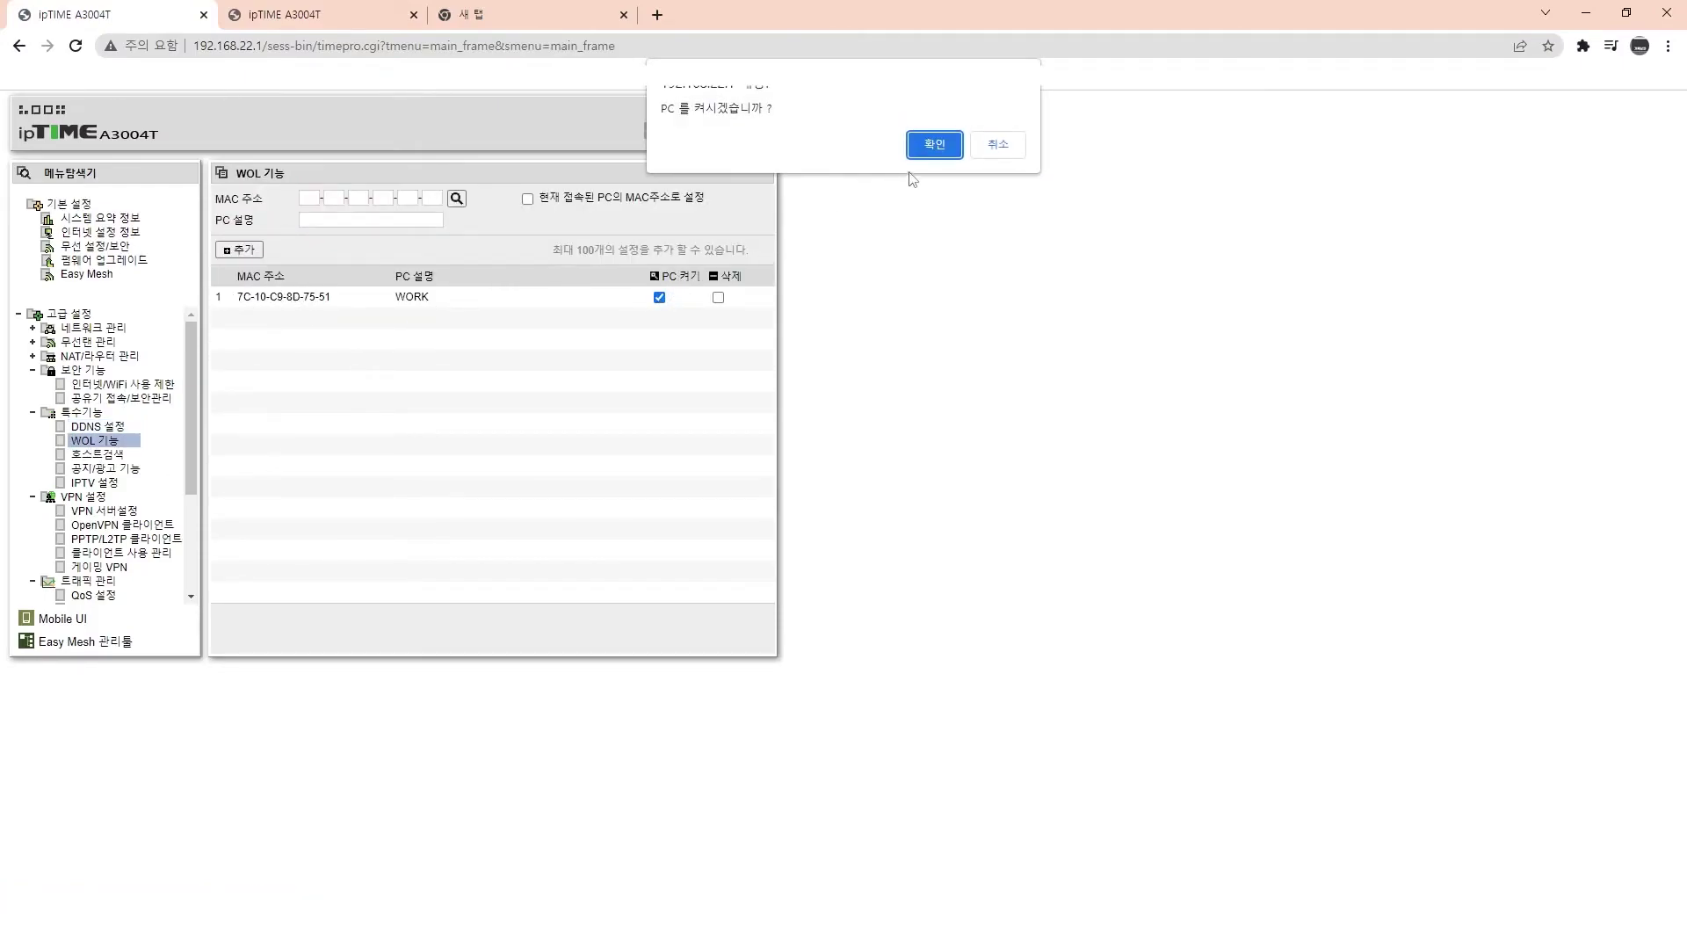
click(935, 145)
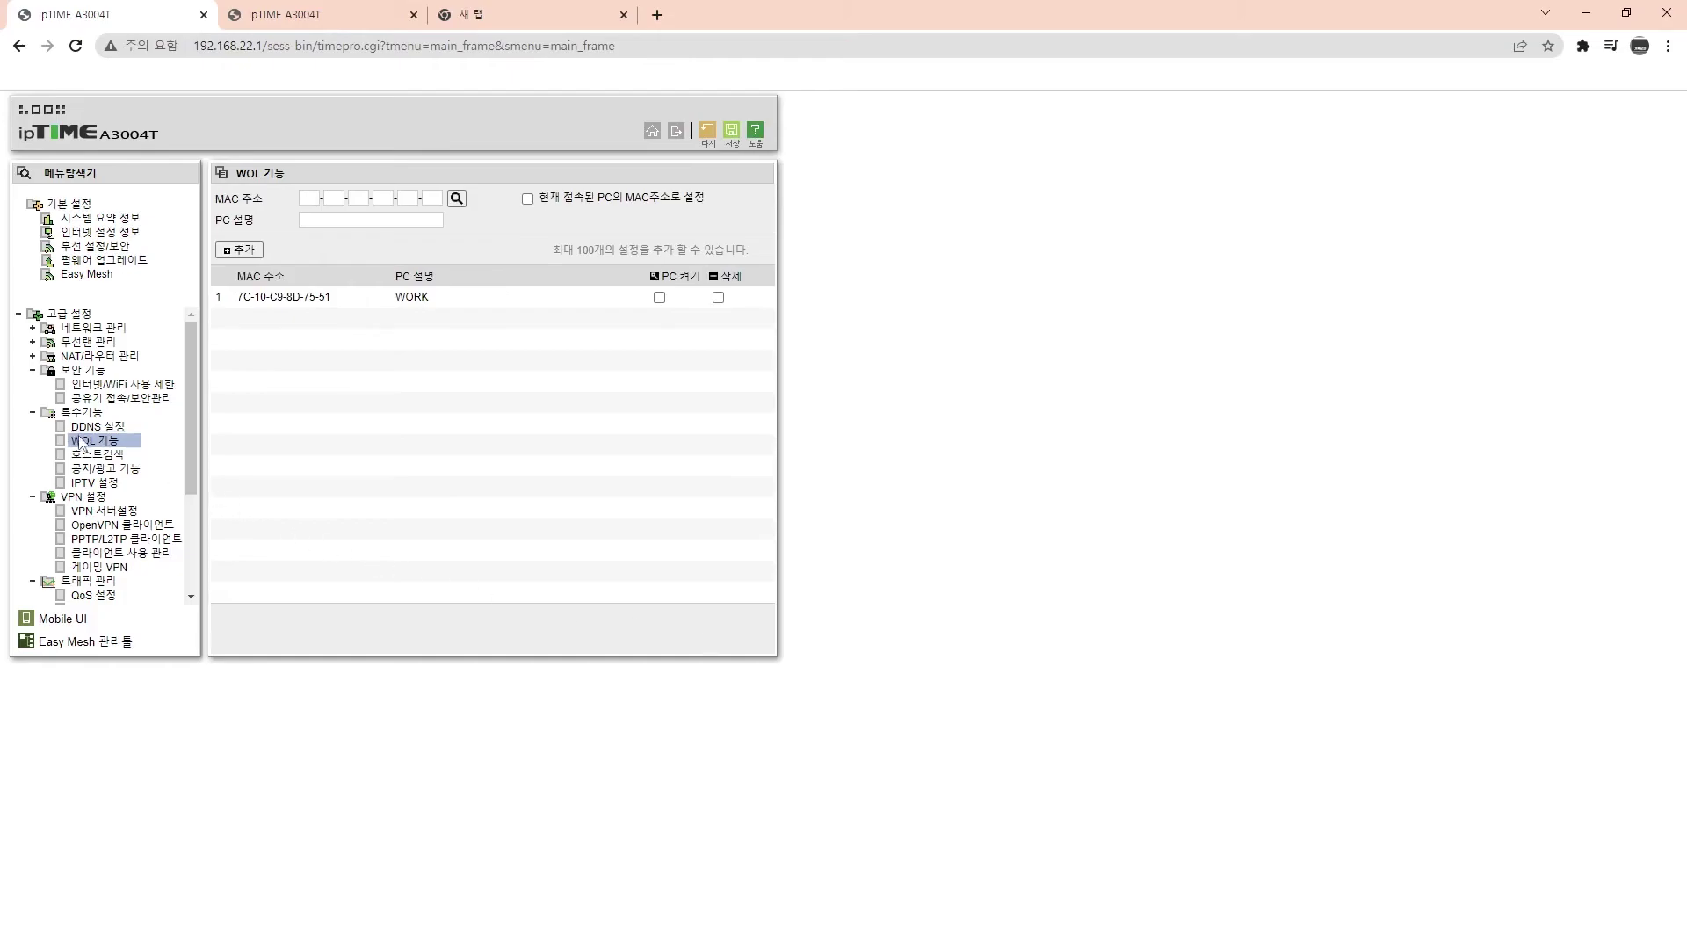
Review the DDNS, WOL, and access and security management settings pages of the router
click(98, 427)
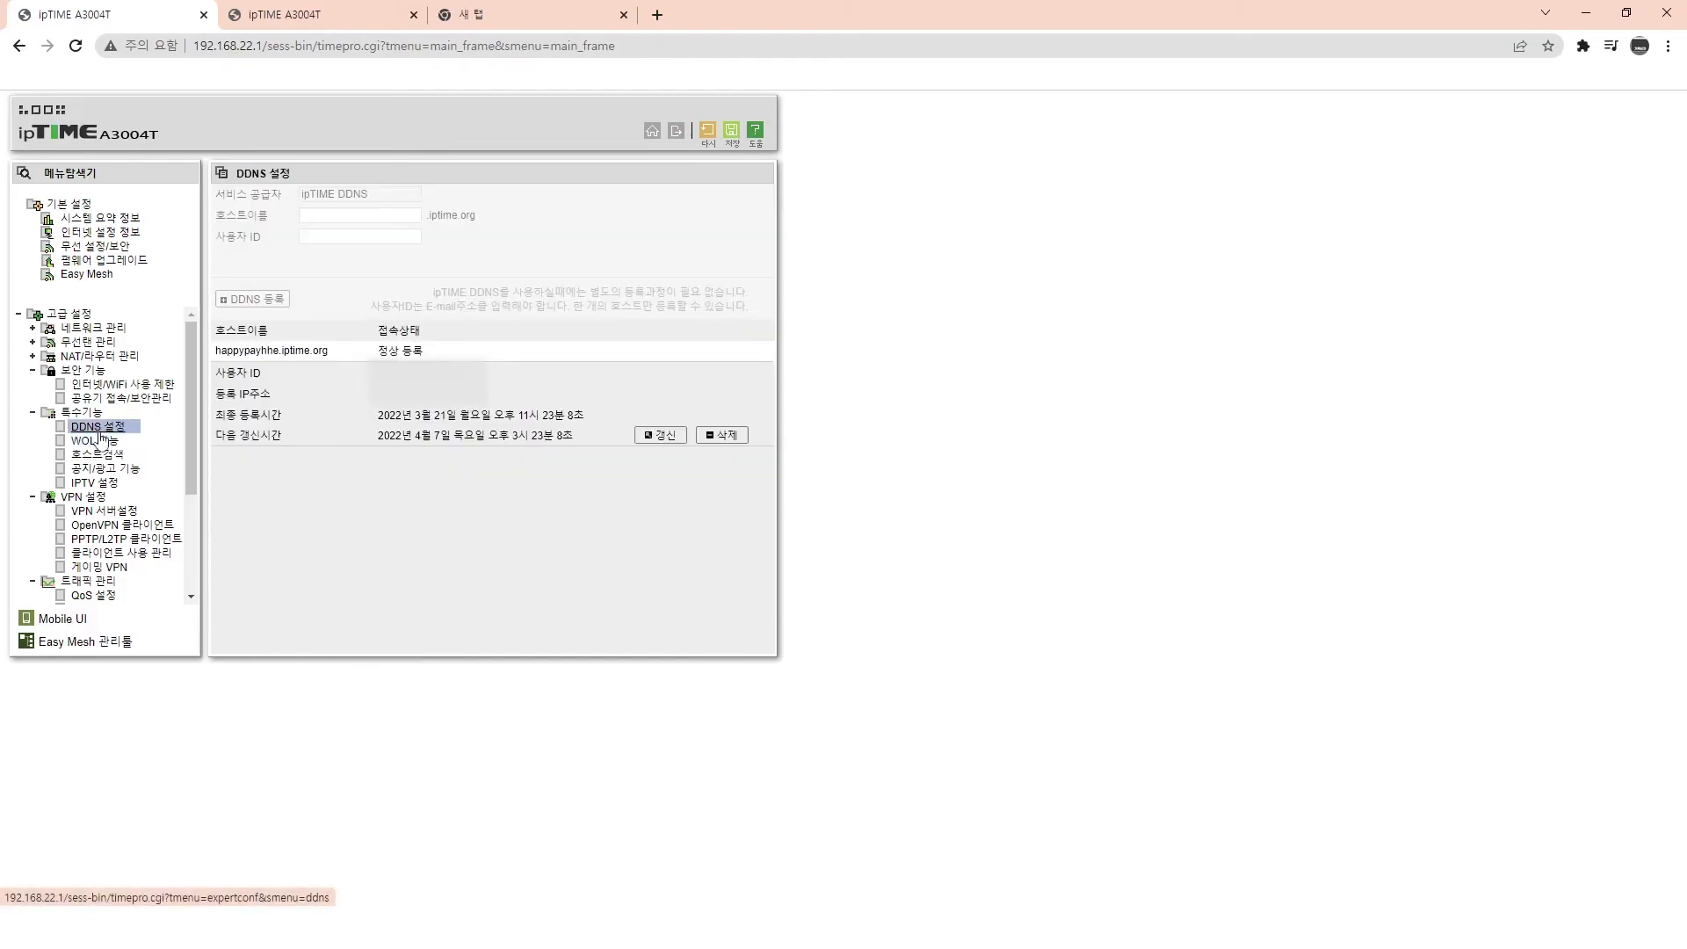
click(103, 444)
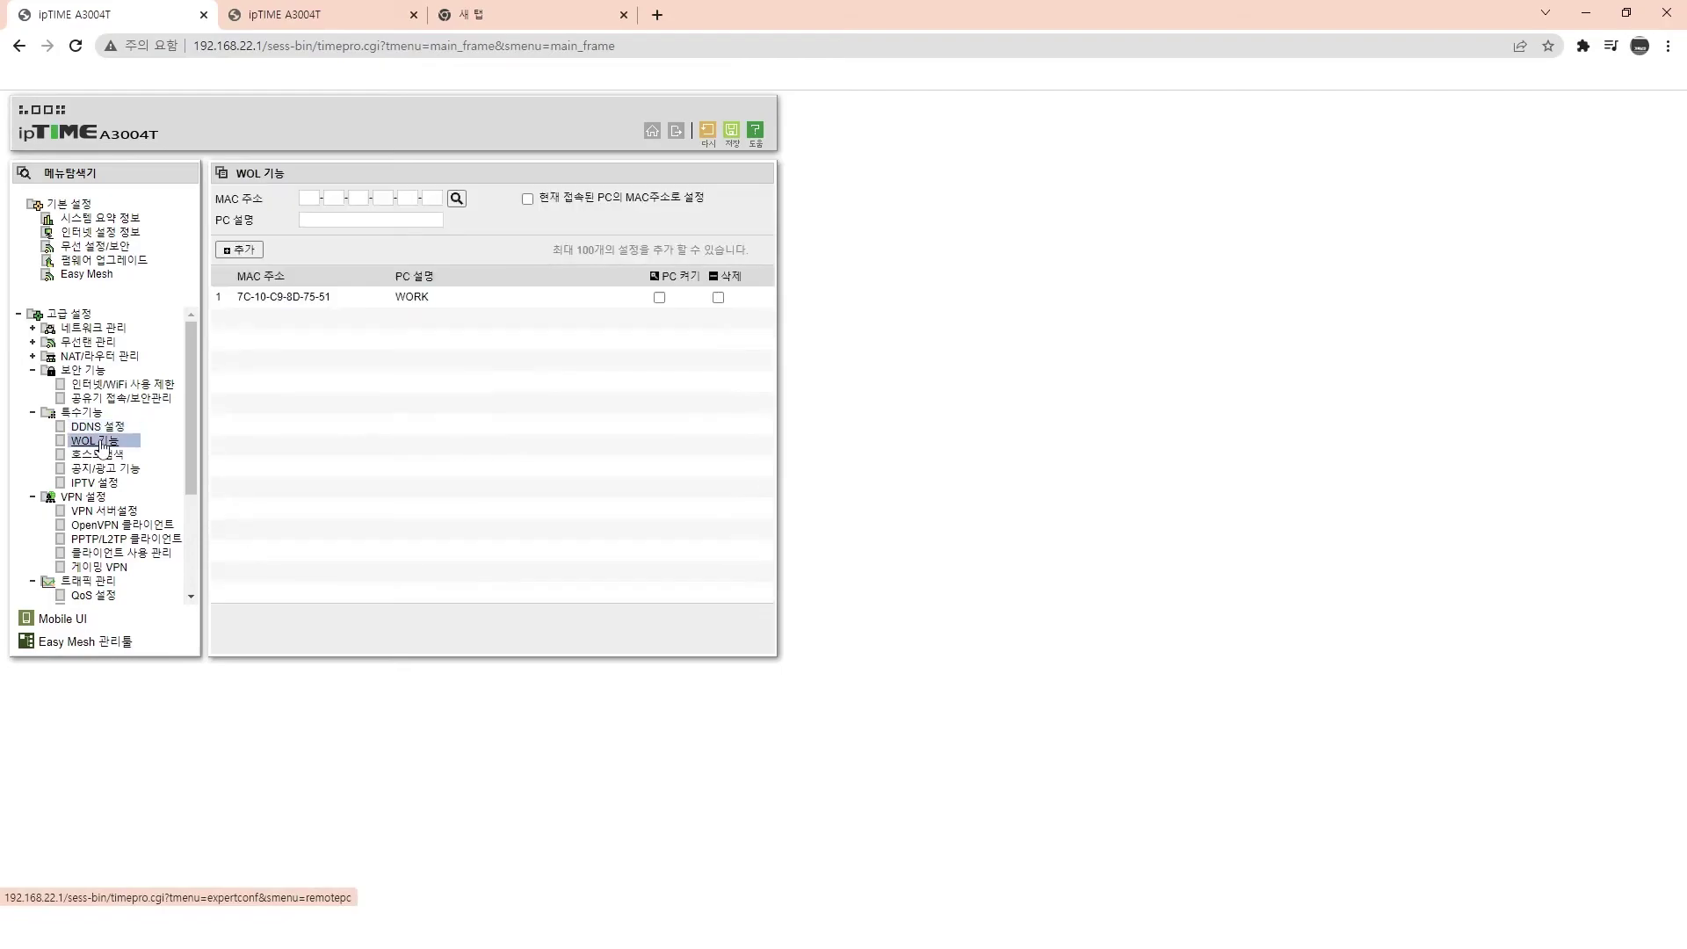
click(110, 401)
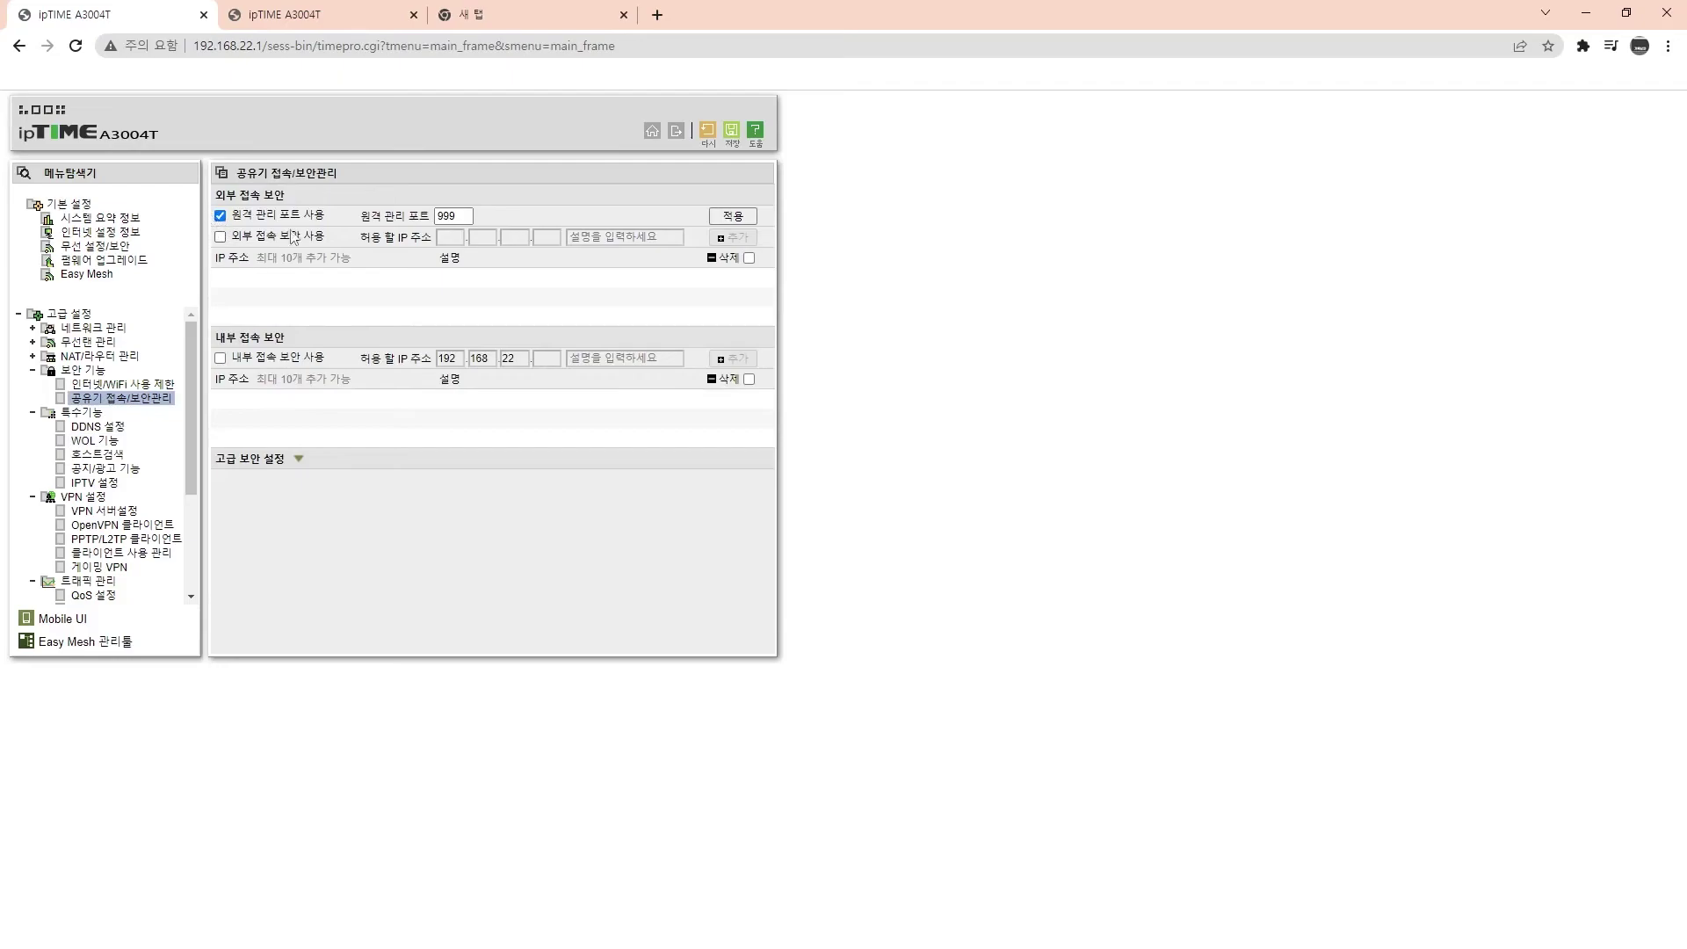
click(112, 428)
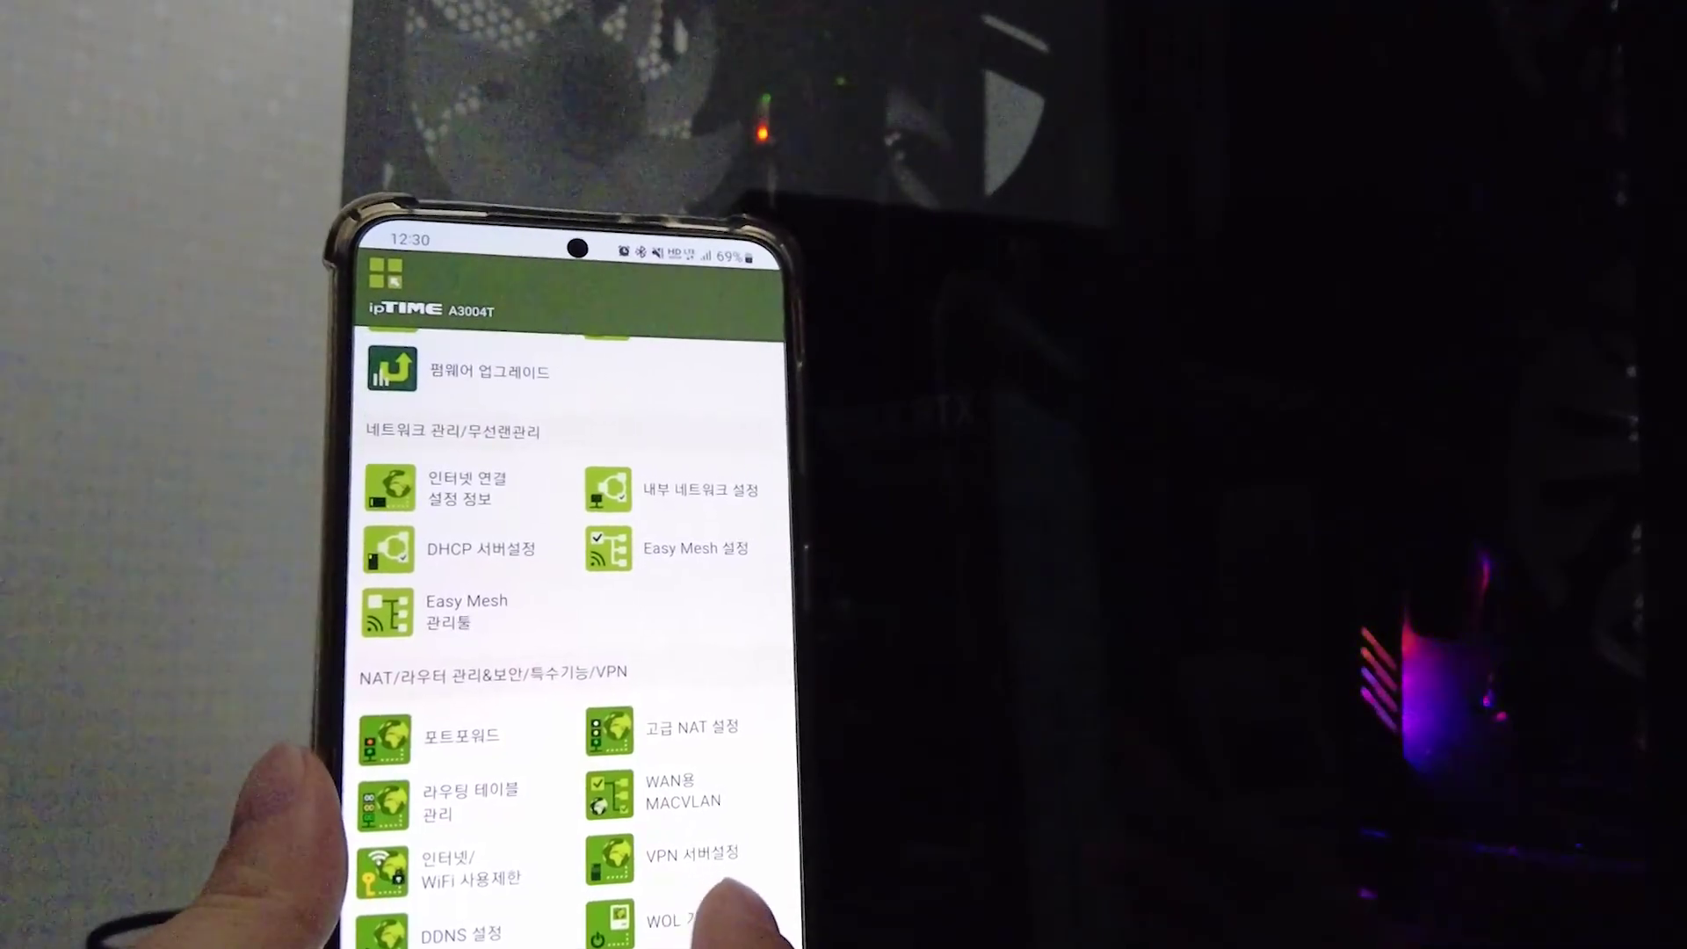
click(685, 919)
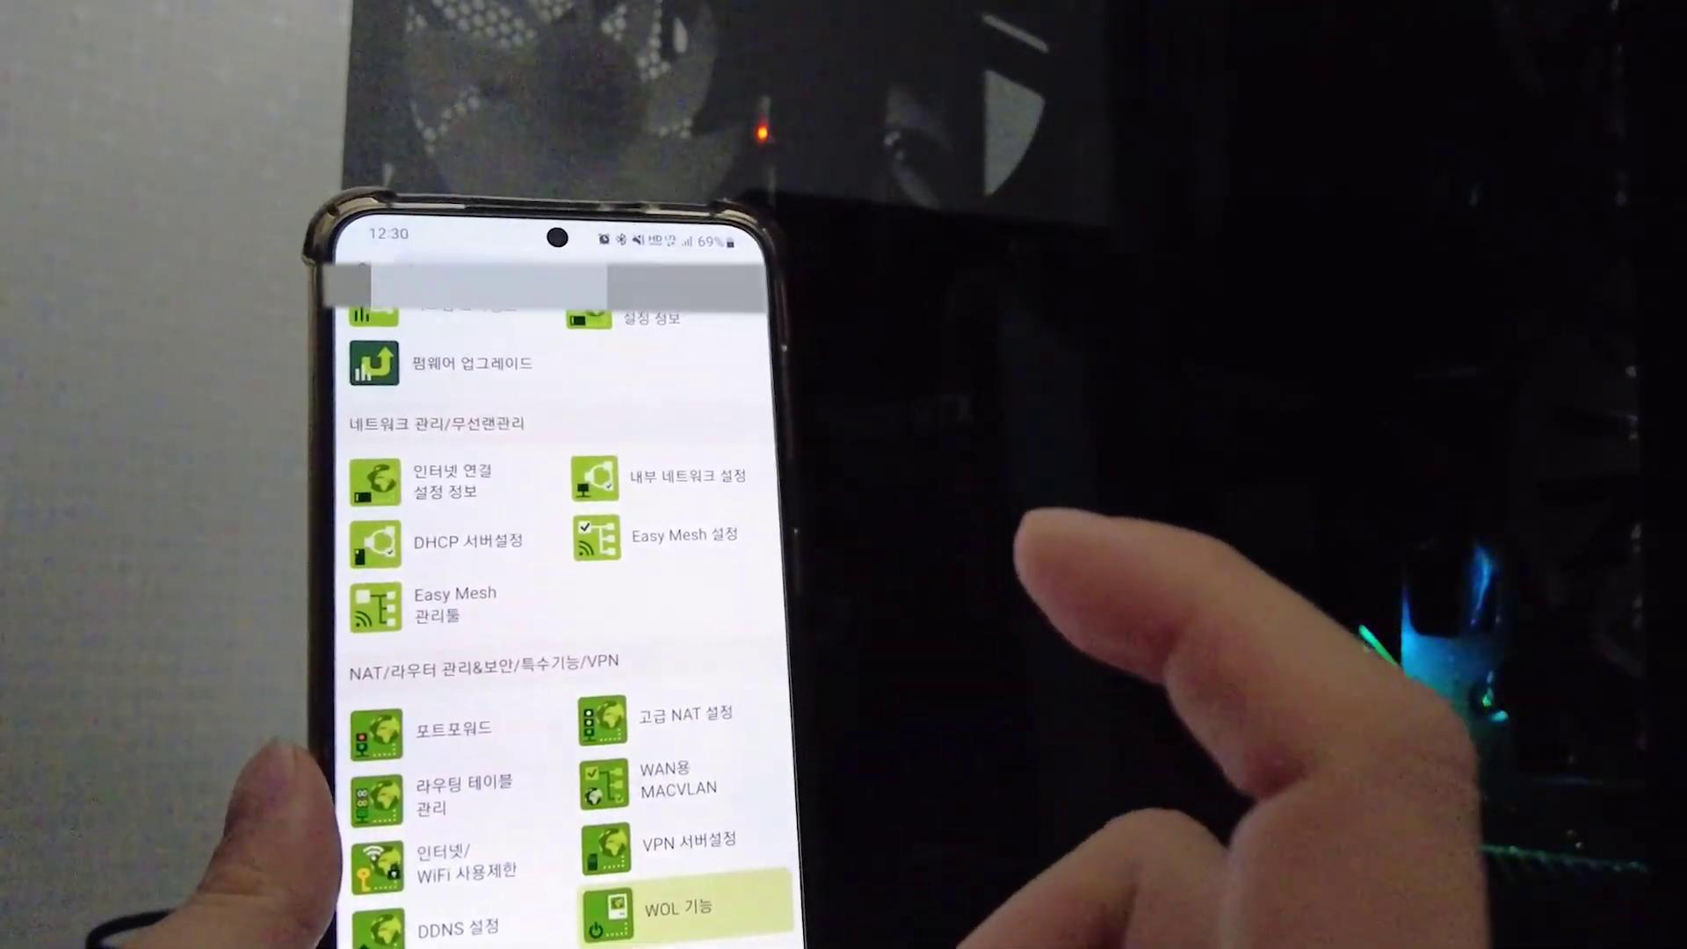